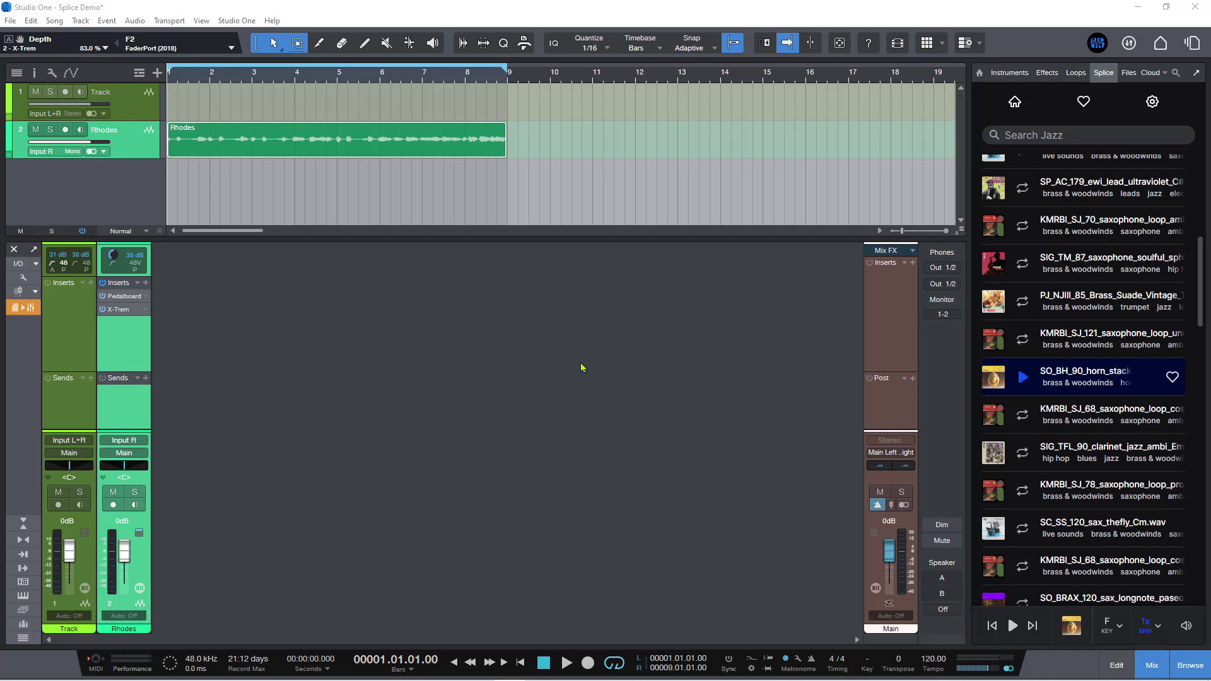
Play back the recorded Rhodes loop from the start of the song and stop playback
mouse_move(1027, 272)
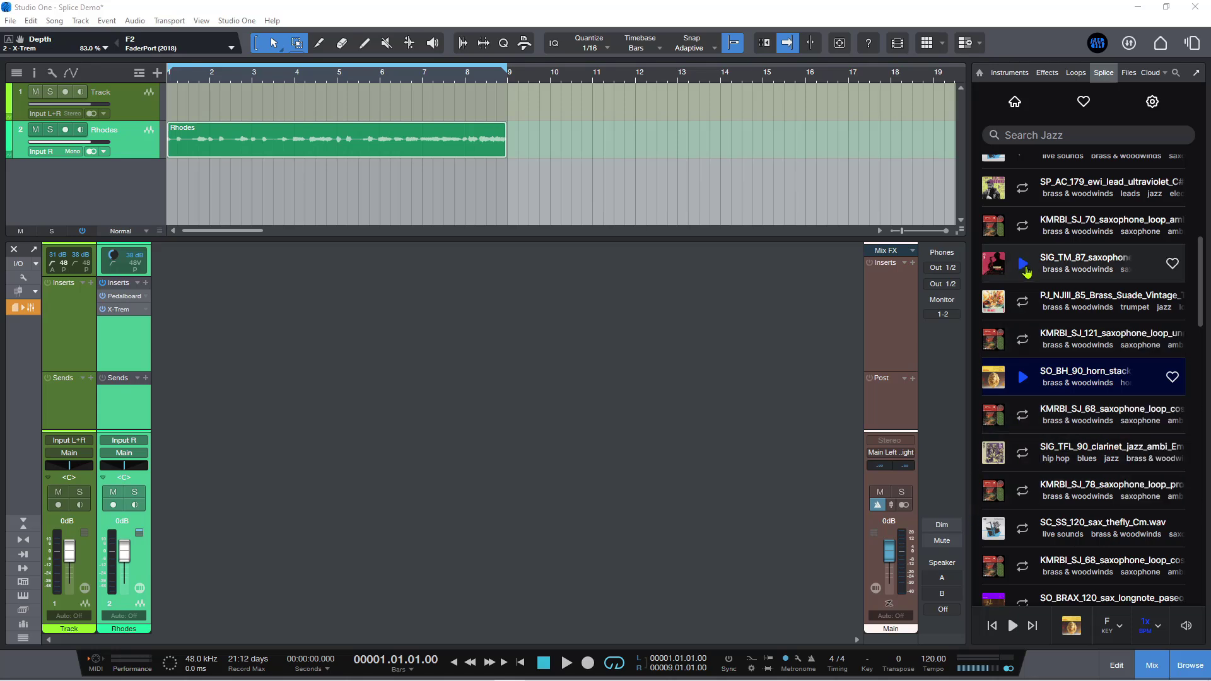
mouse_move(1025, 176)
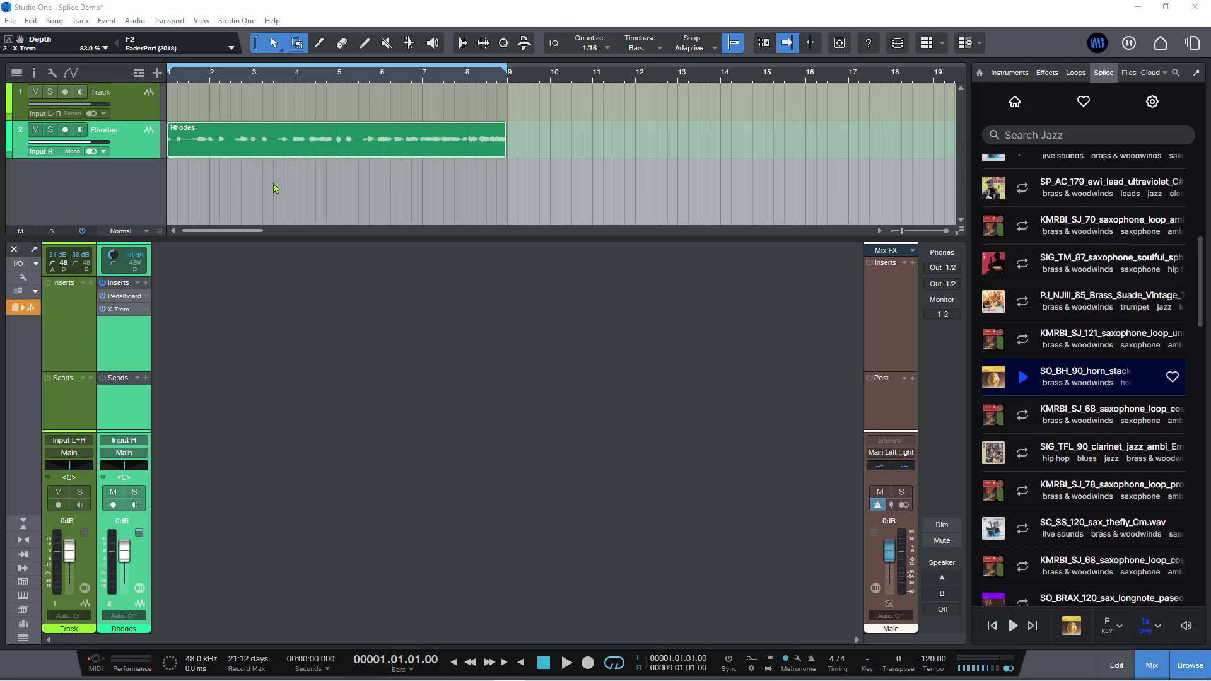
key(space)
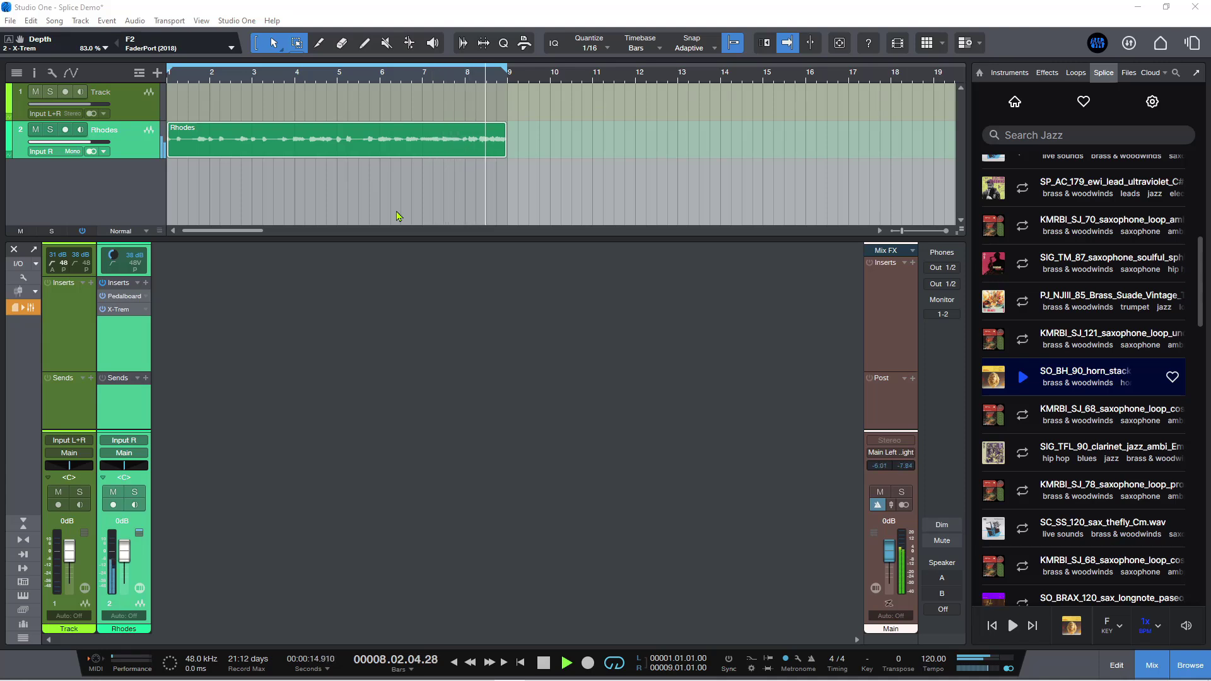
key(space)
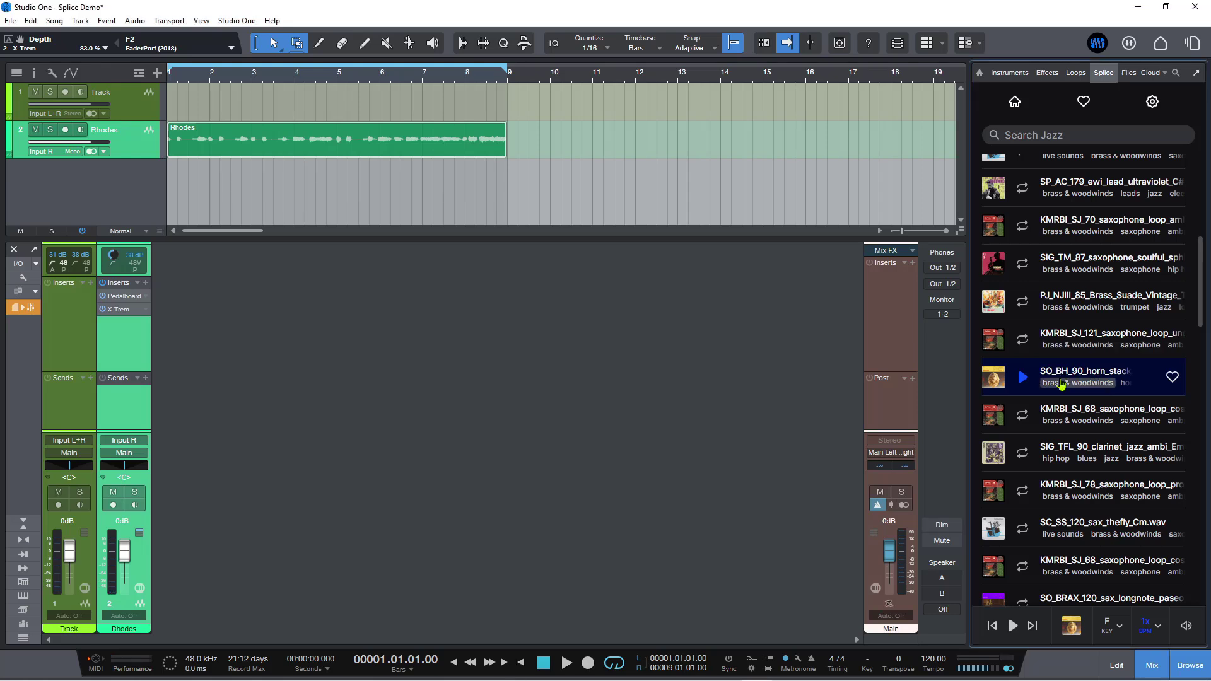
Add the Splice loop SO_BH_90_horn_stack_navy_Fmaj.wav to the song, place it on track 1 at bar 1, and dismiss the transfers window
click(1065, 381)
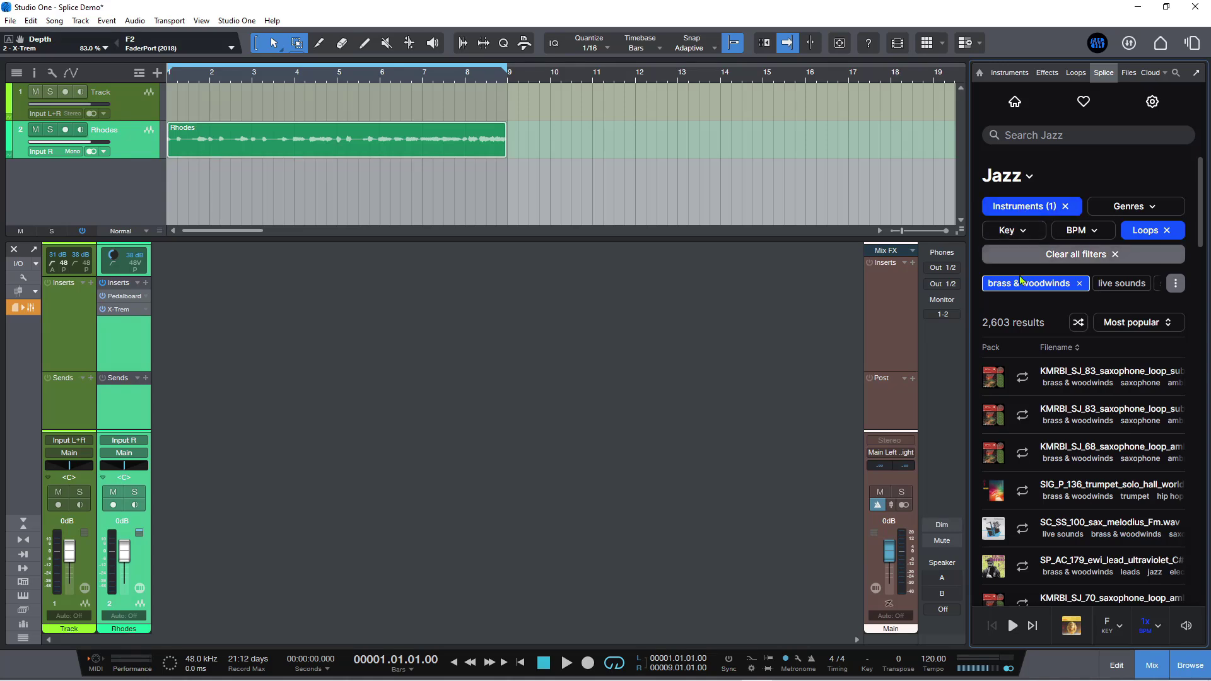
mouse_move(1042, 446)
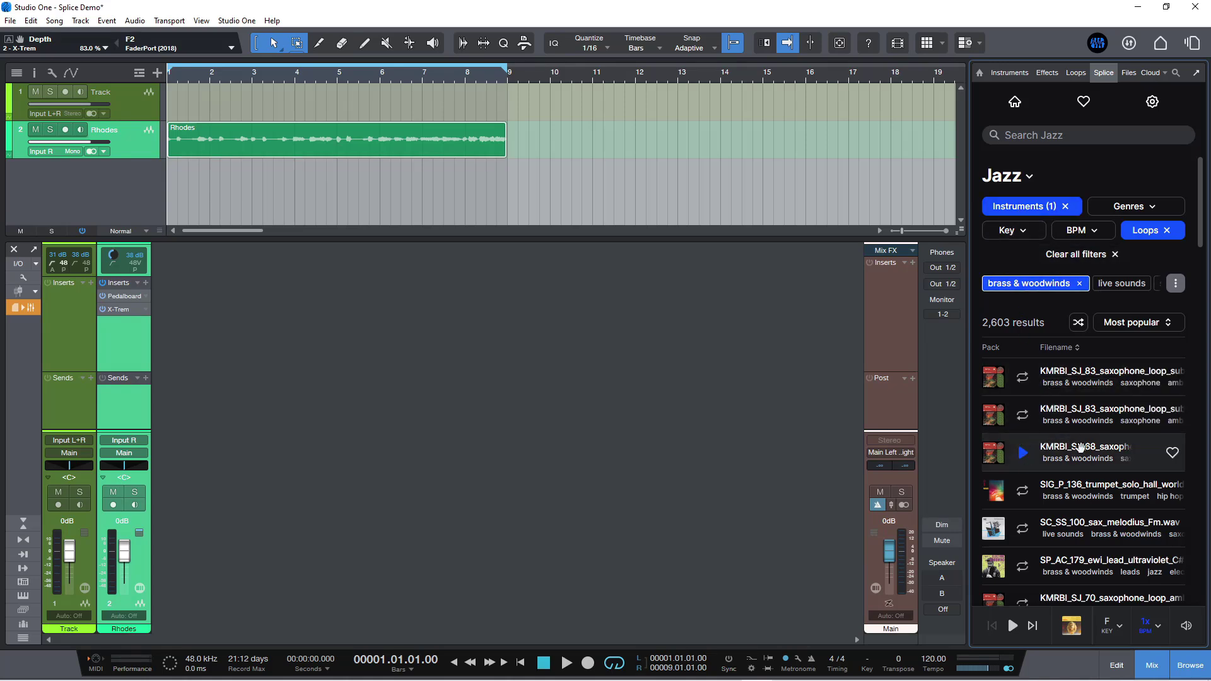
scroll(1083, 451, down, 5)
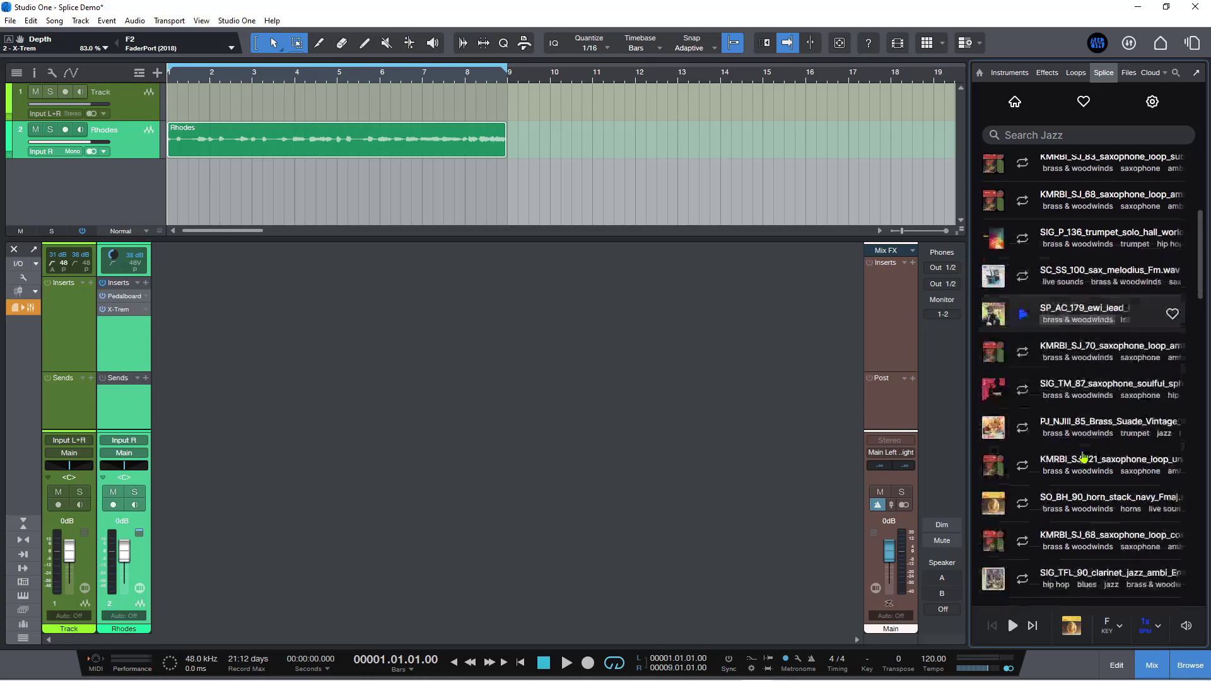
mouse_move(1080, 499)
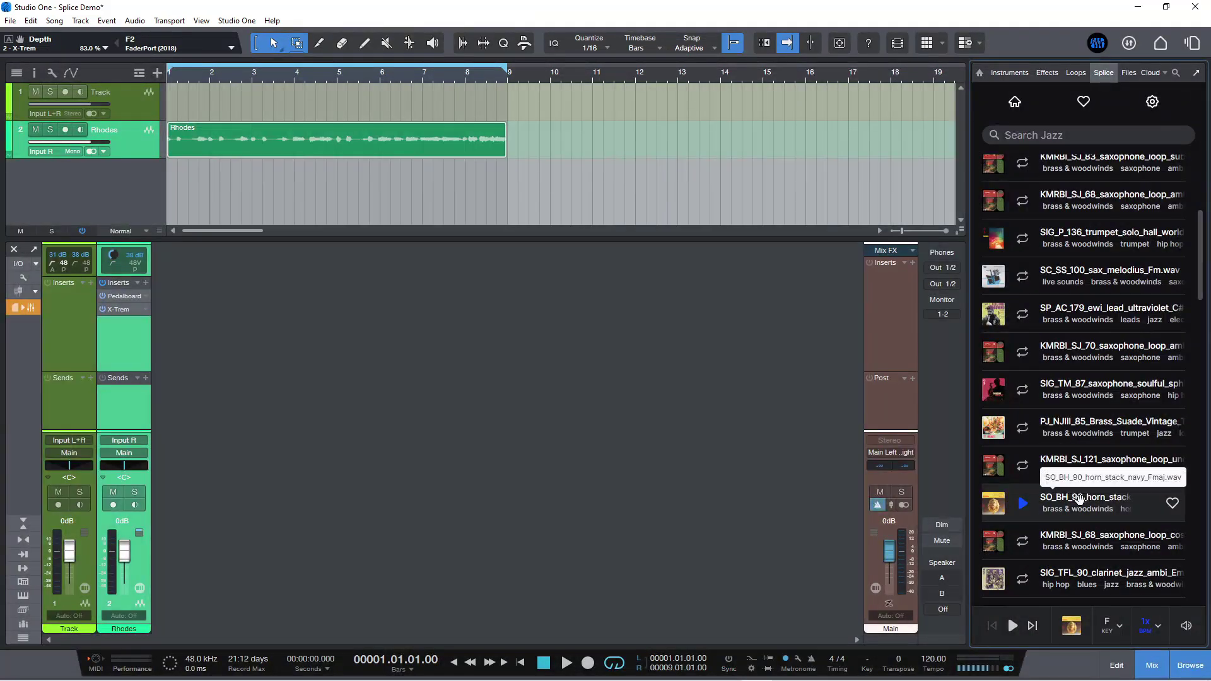
drag(1080, 499, 685, 169)
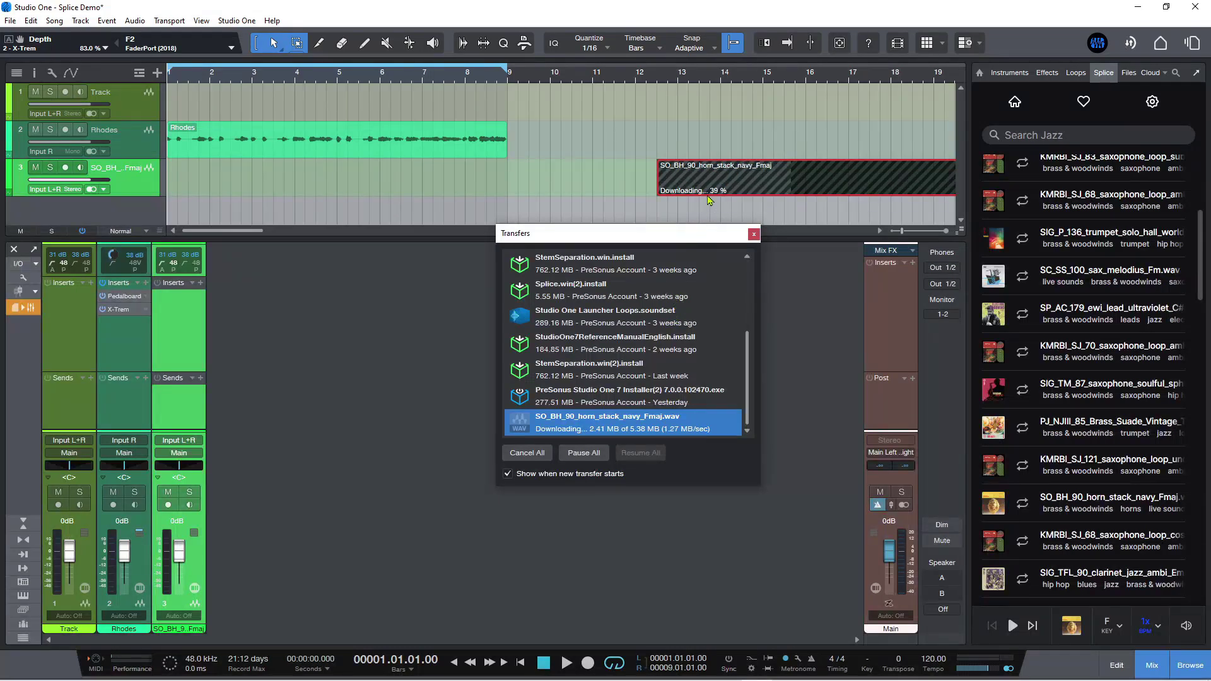
drag(719, 184, 229, 106)
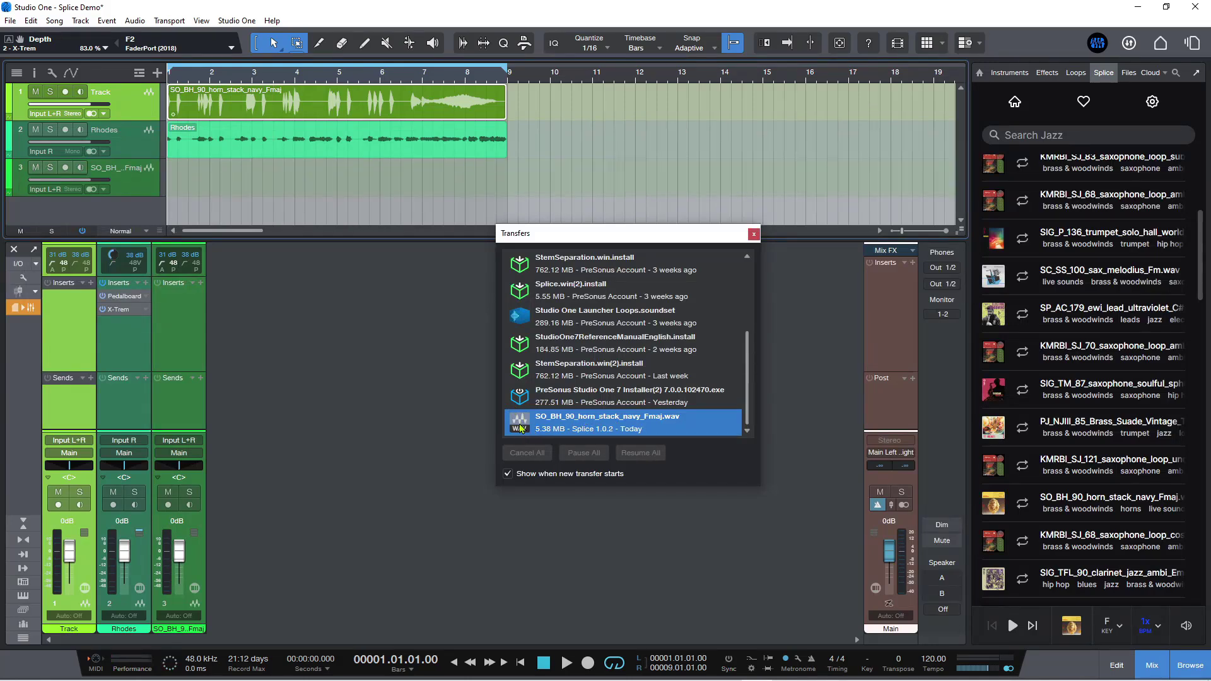
click(754, 234)
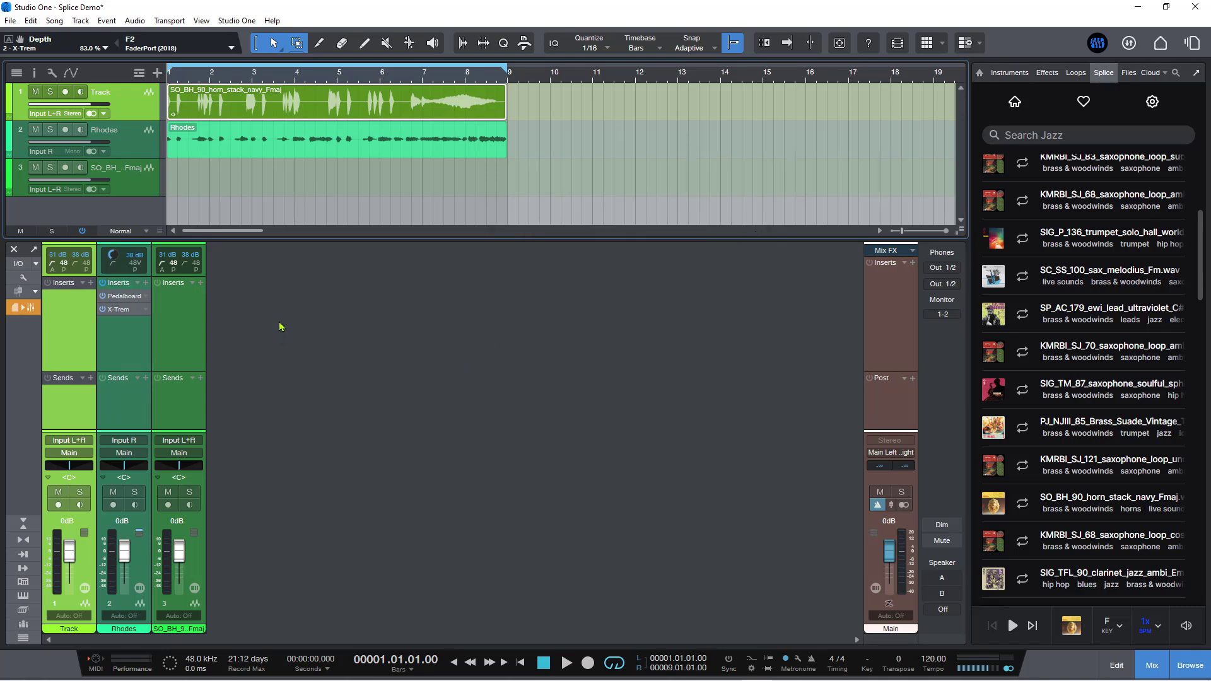
Balance the horn and Rhodes tracks during playback, setting their volumes to -4.2 dB and -1.3 dB, and stop playback
key(space)
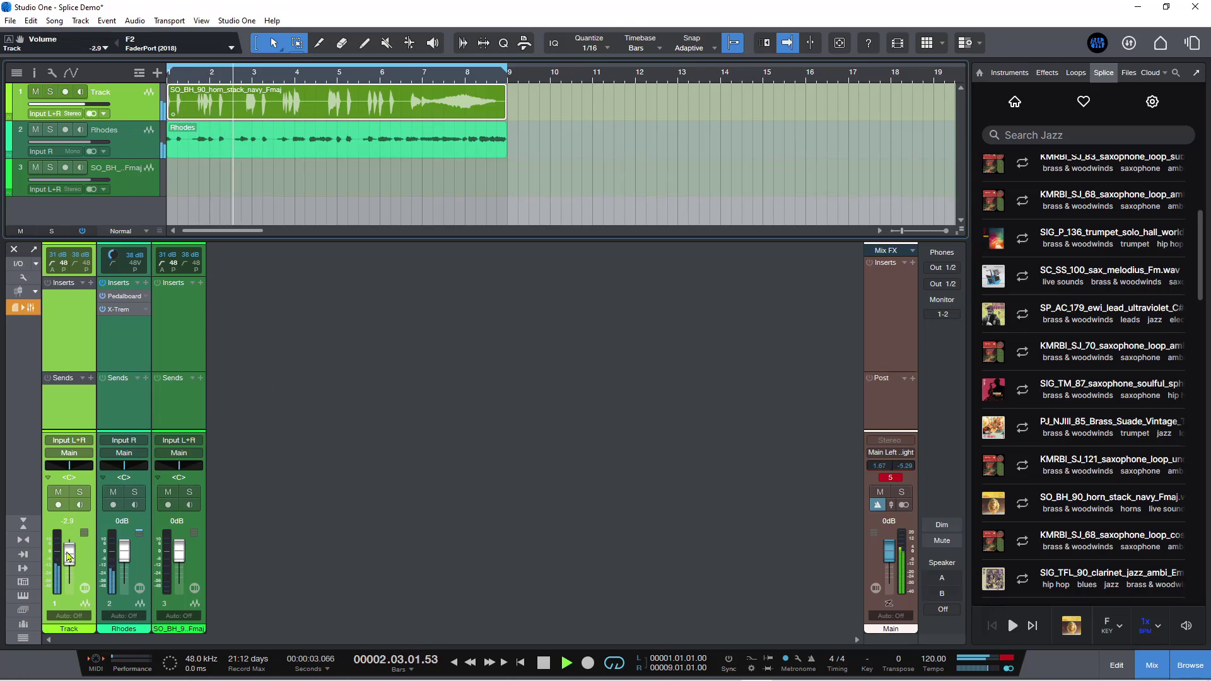
drag(70, 550, 72, 557)
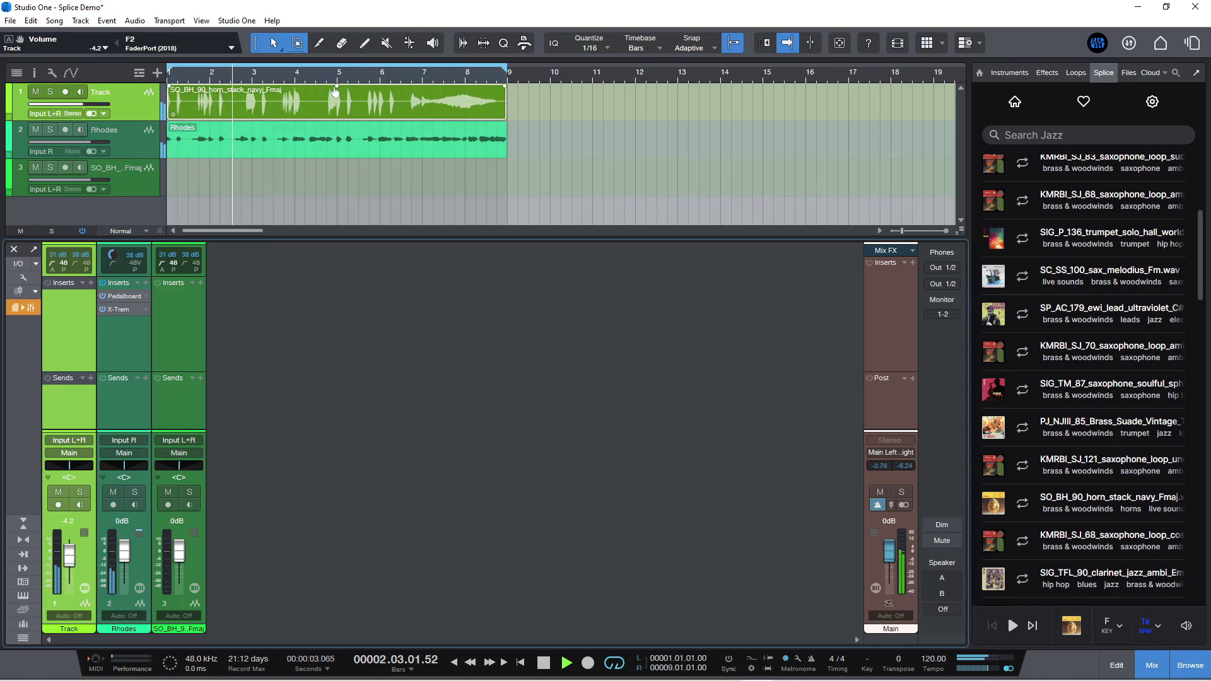
drag(339, 92, 339, 94)
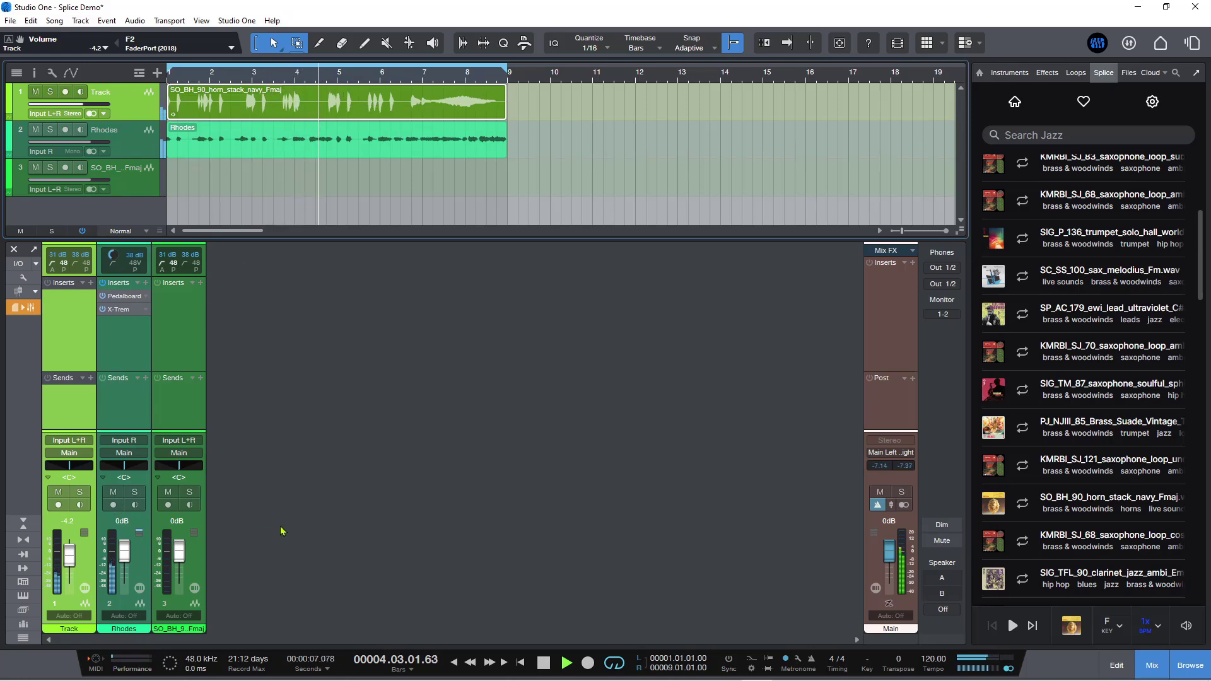
drag(125, 555, 126, 559)
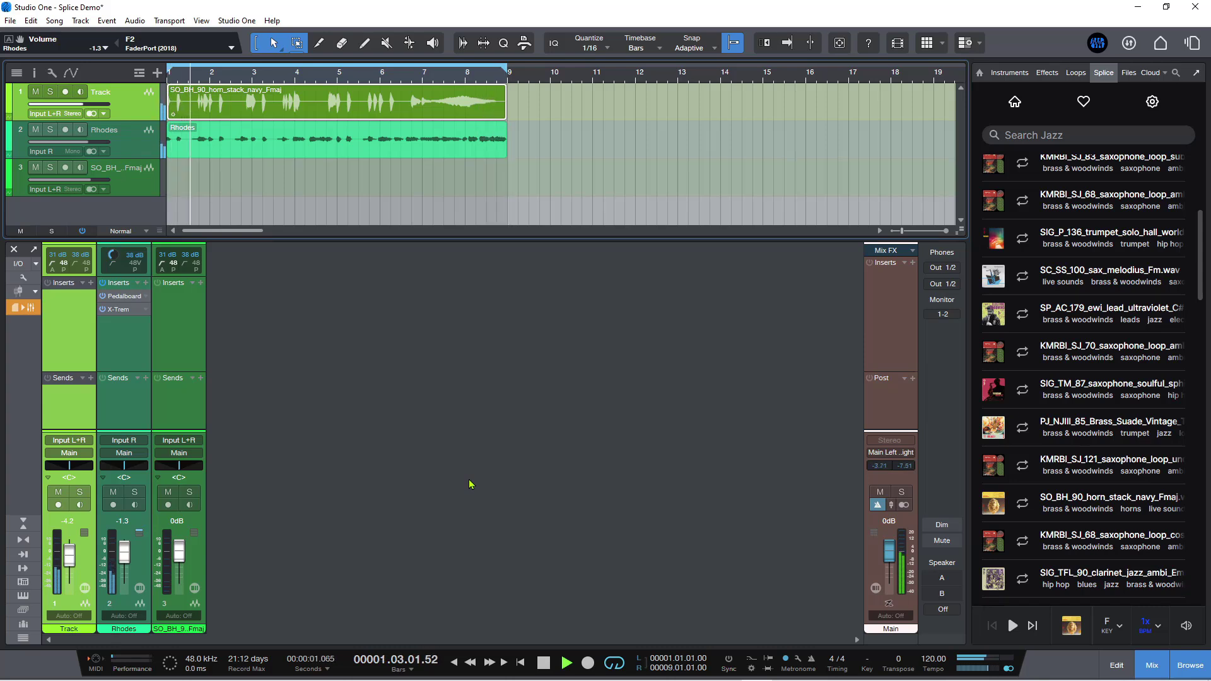
key(space)
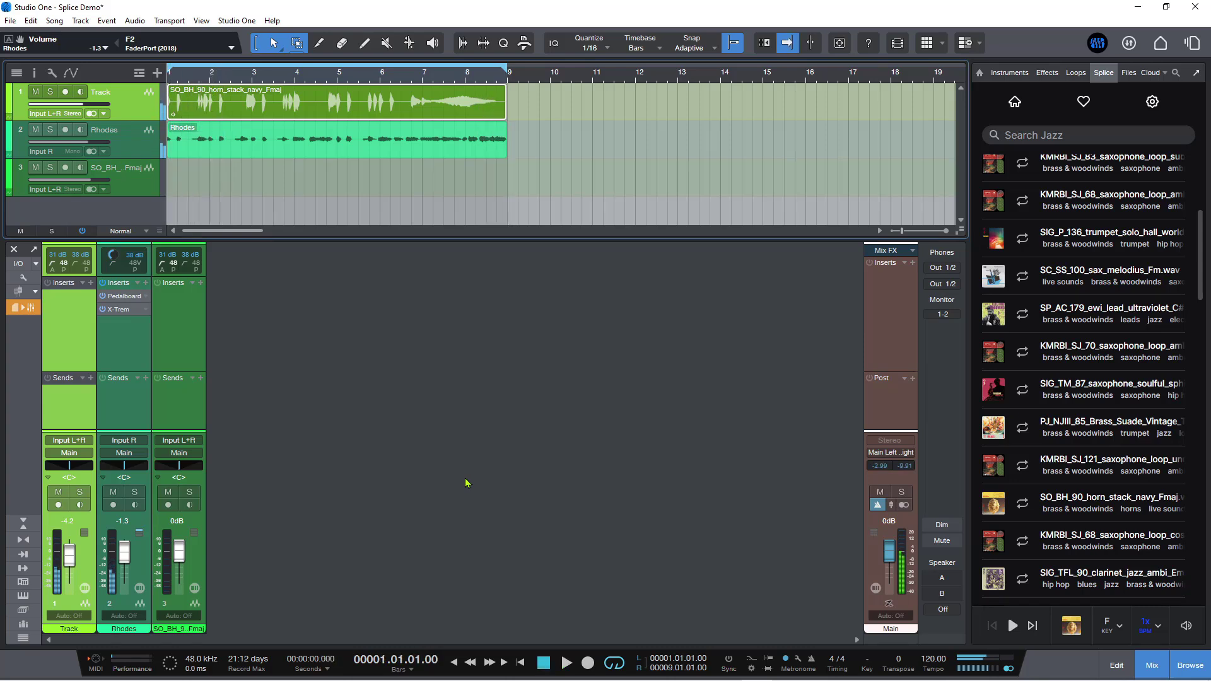
Remove the empty third track left over from the horn loop import
click(138, 194)
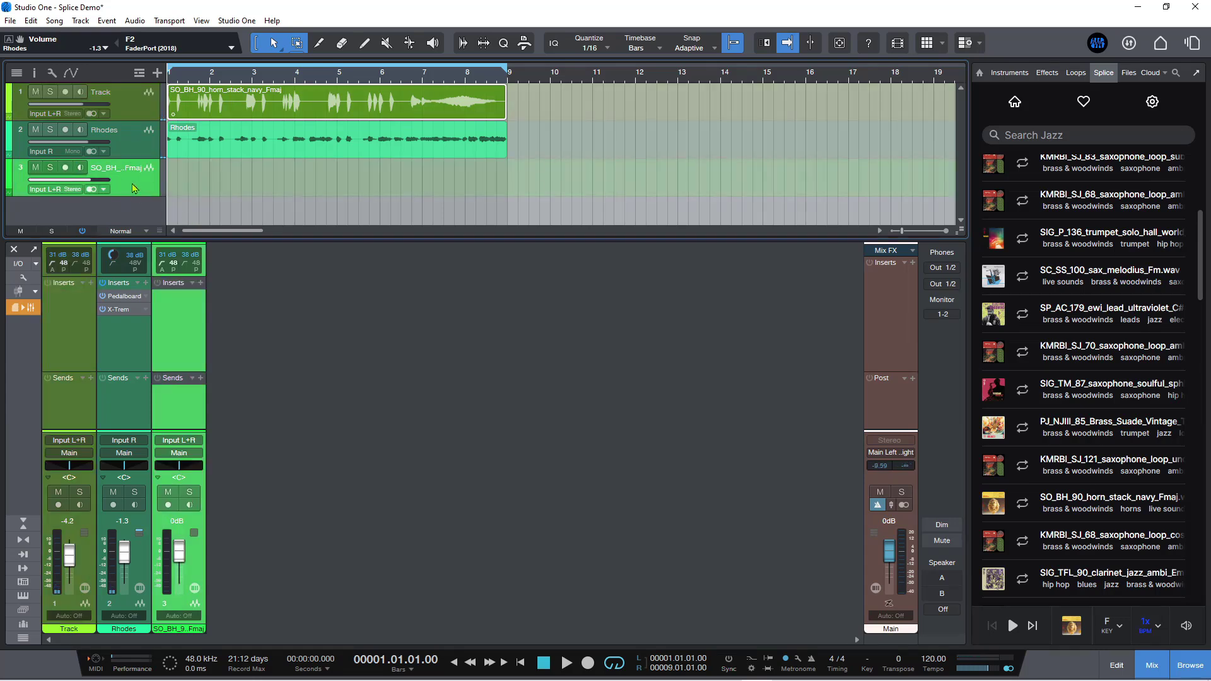
right_click(134, 188)
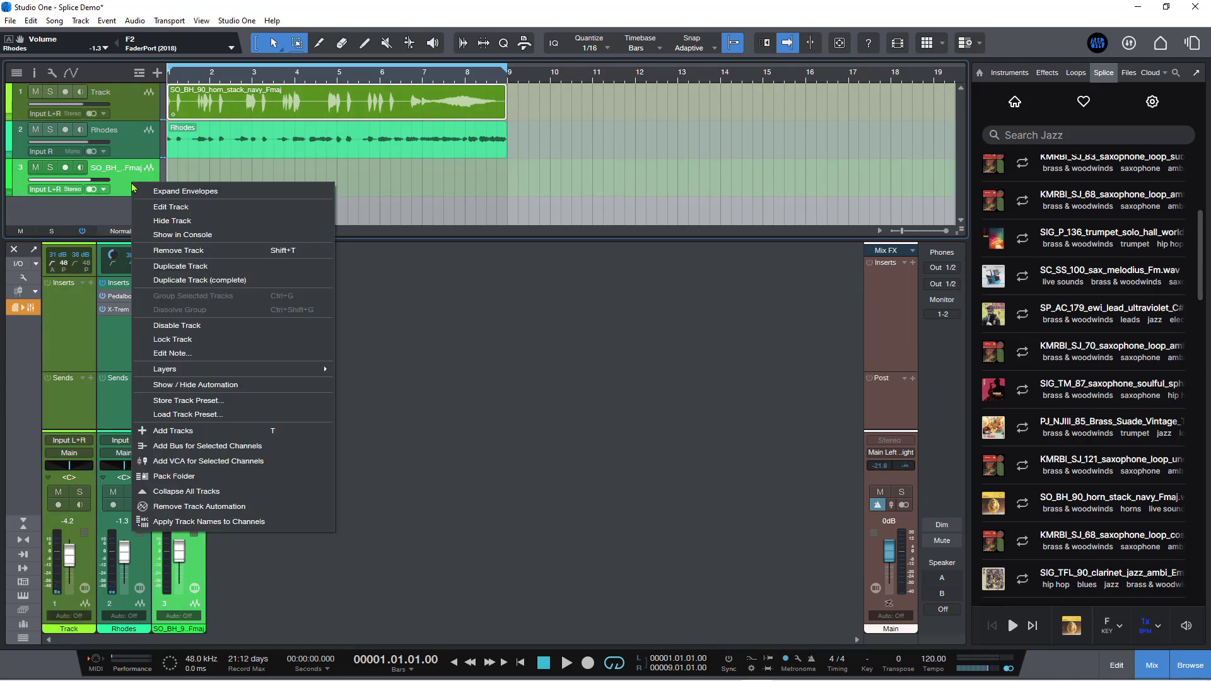
click(171, 251)
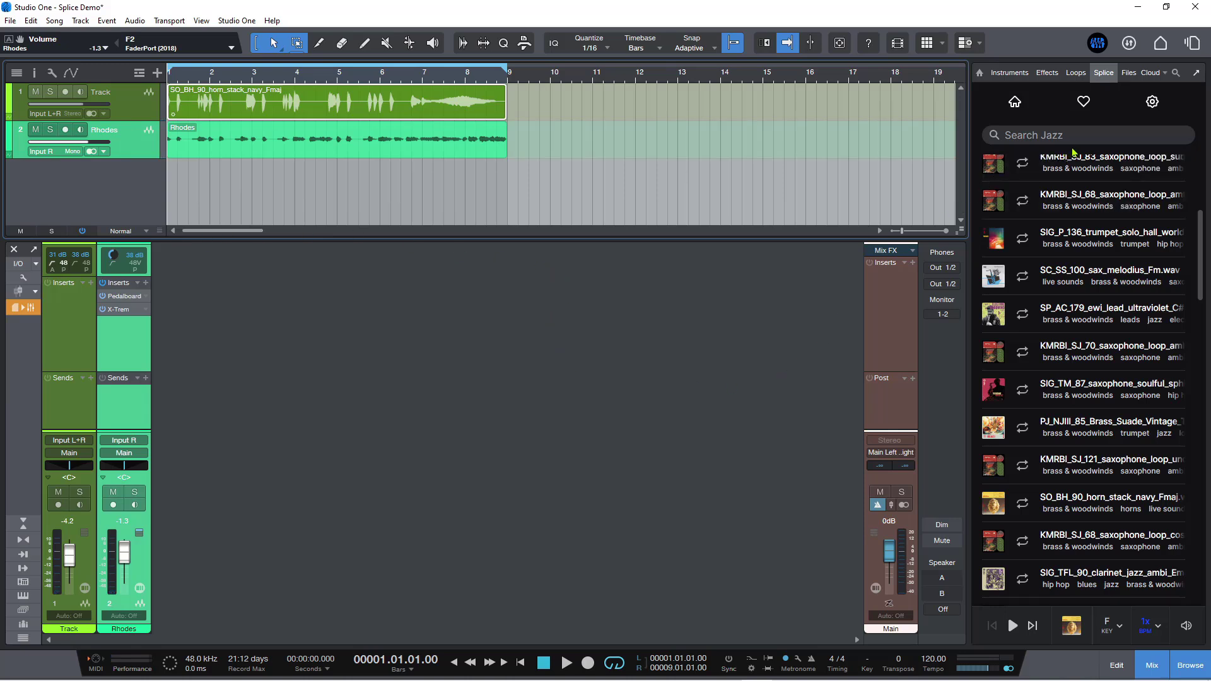
Replace the brass & woodwinds filter with the drums instrument filter in the Jazz loop results
scroll(1085, 315, up, 3)
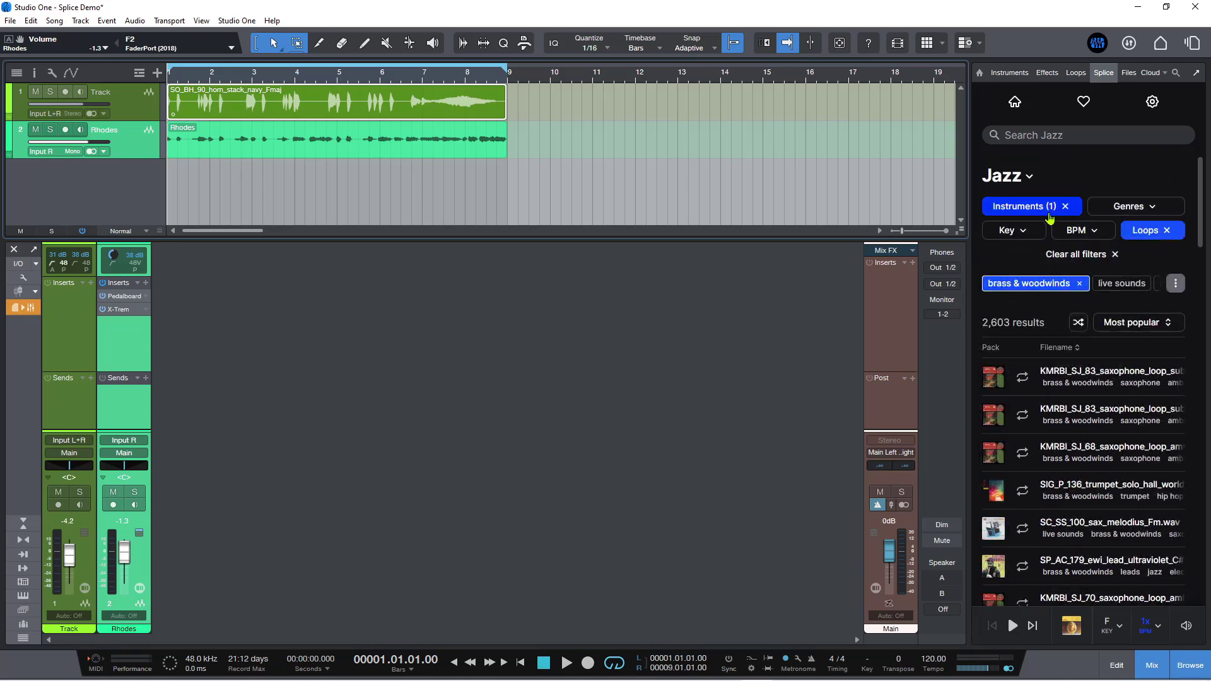
click(1082, 285)
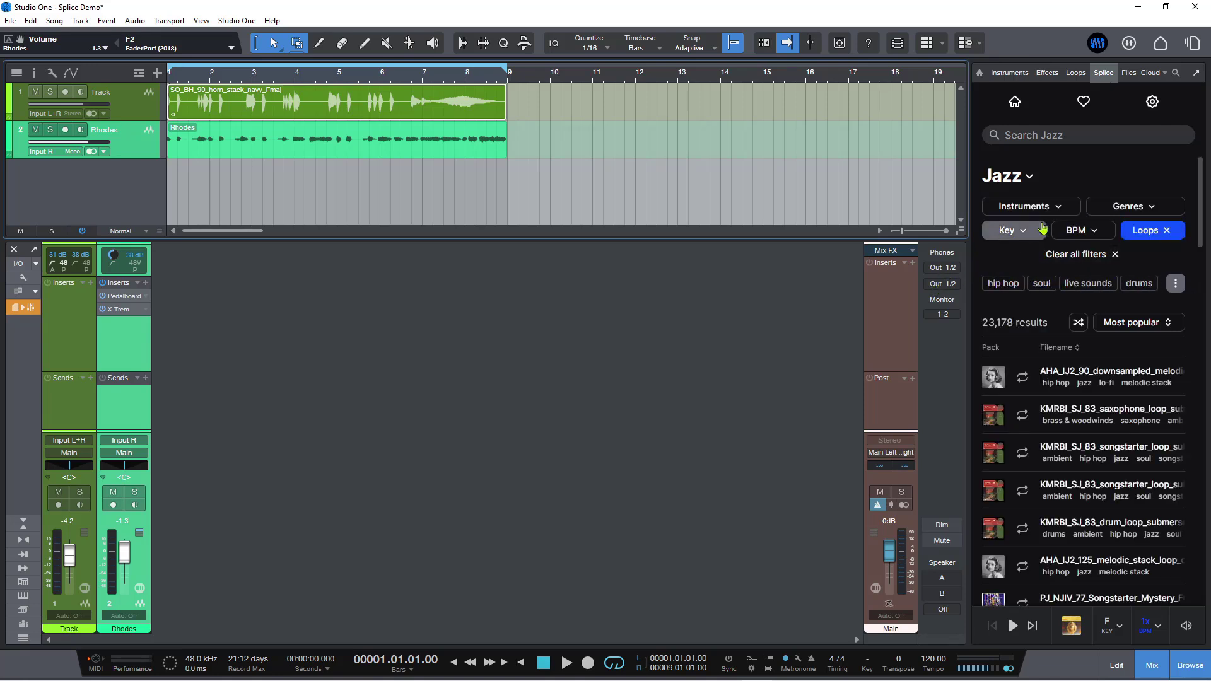
click(1060, 208)
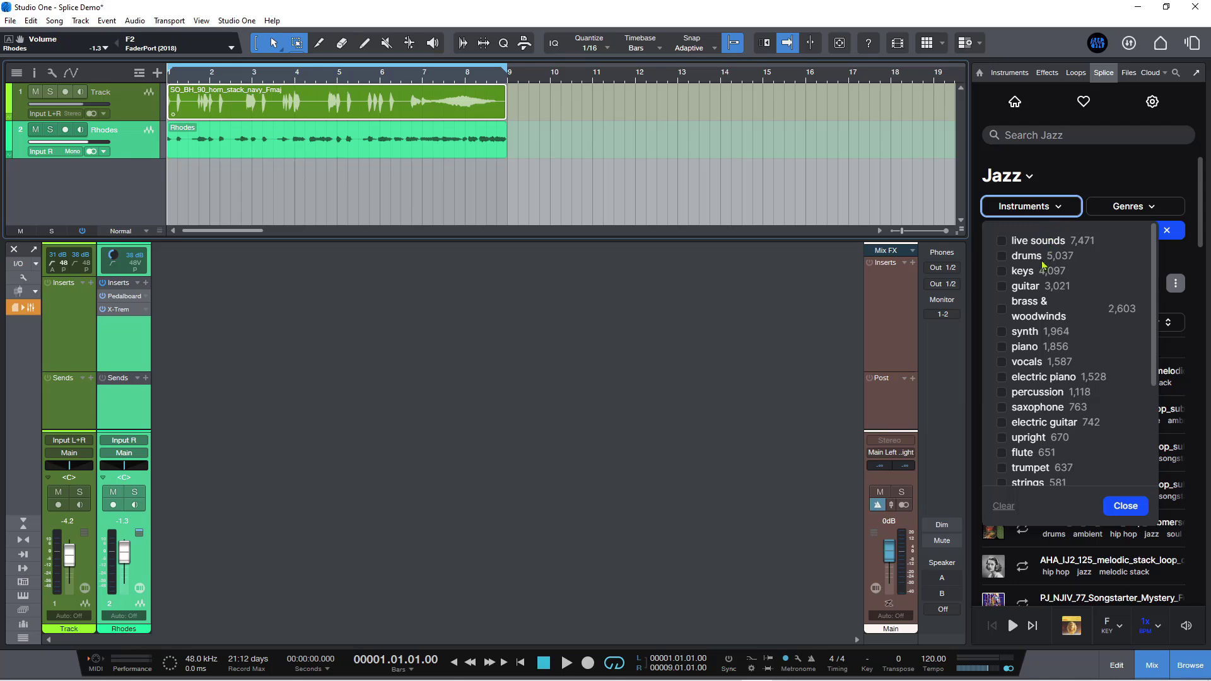
click(1002, 256)
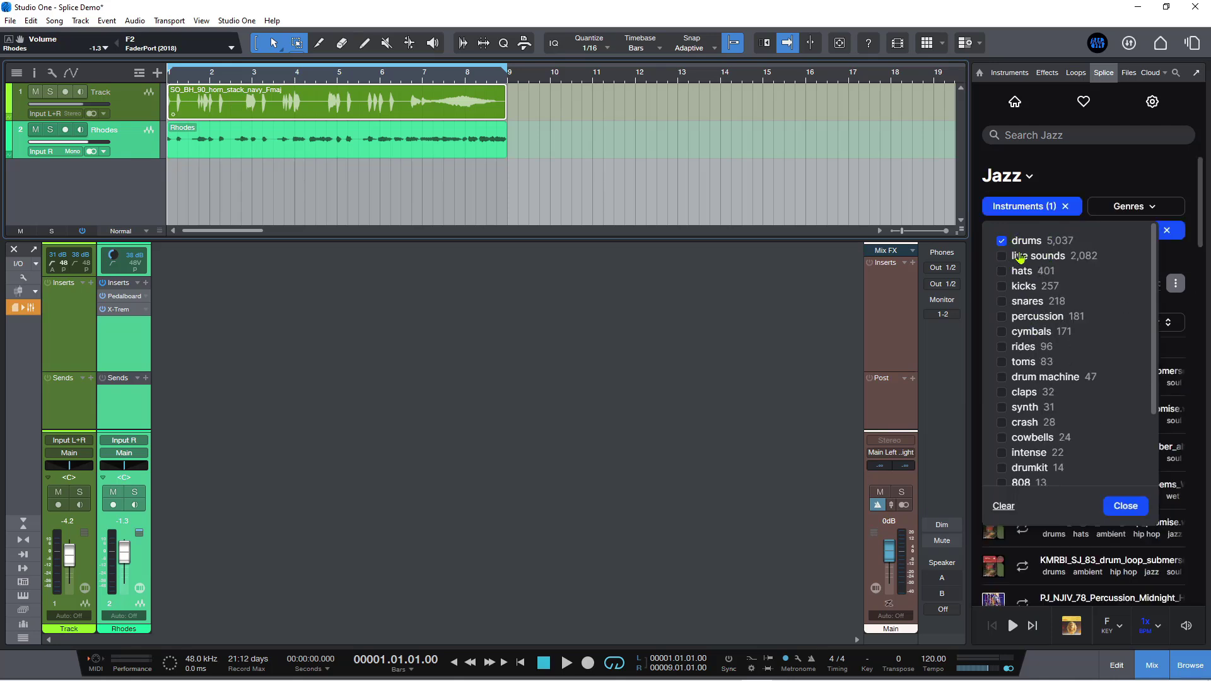
click(1104, 181)
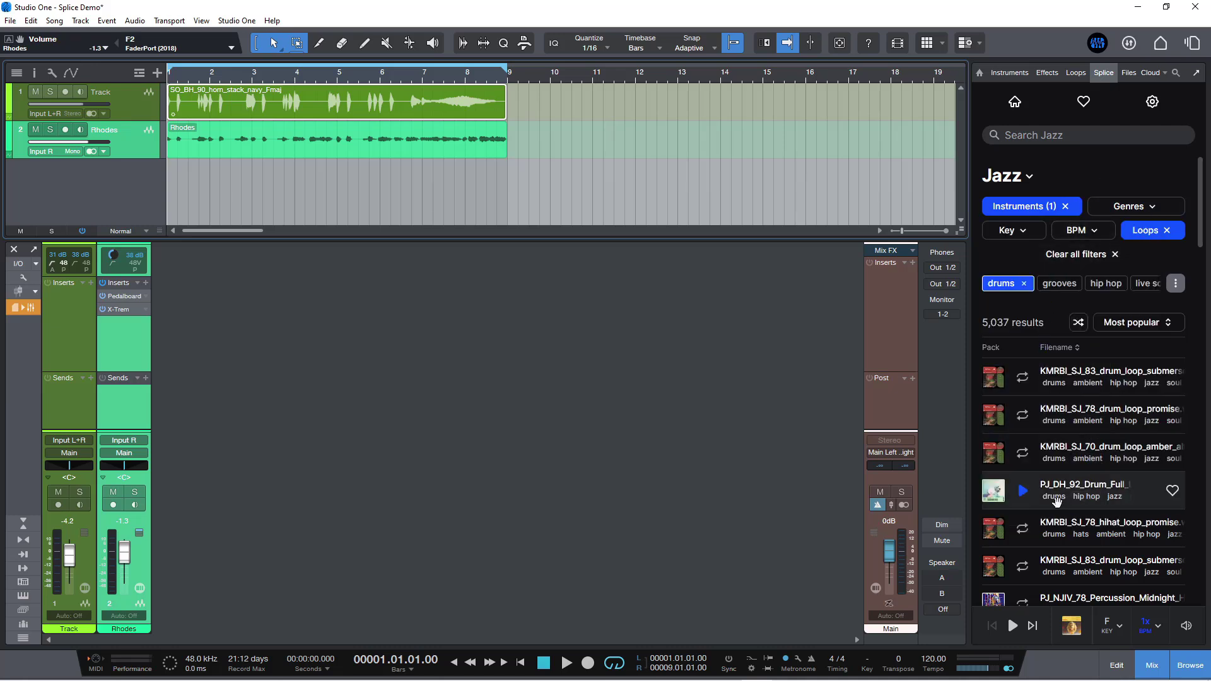
Preview the drum loops PJ_DH_92_Drum_Full_Loop_Gems, KMRBI_SJ_83_drum_loop and AU_MJH_65_drum_loop_full_lever from the first Jazz results
click(1023, 491)
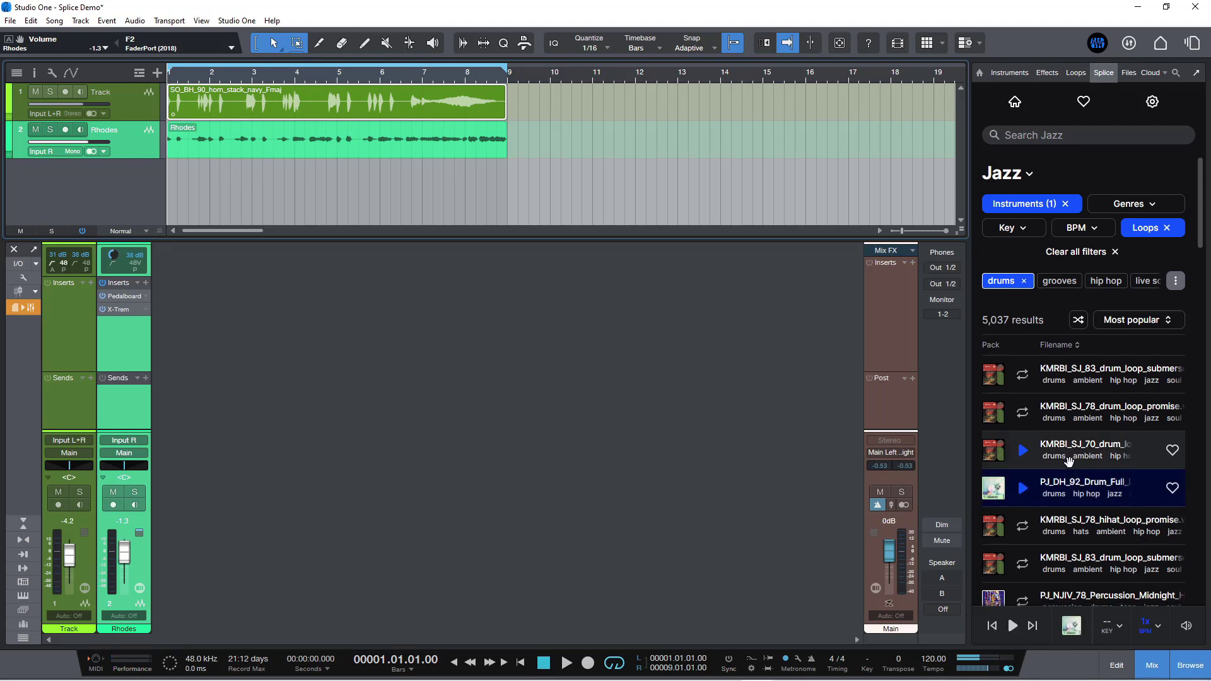
scroll(1068, 460, down, 2)
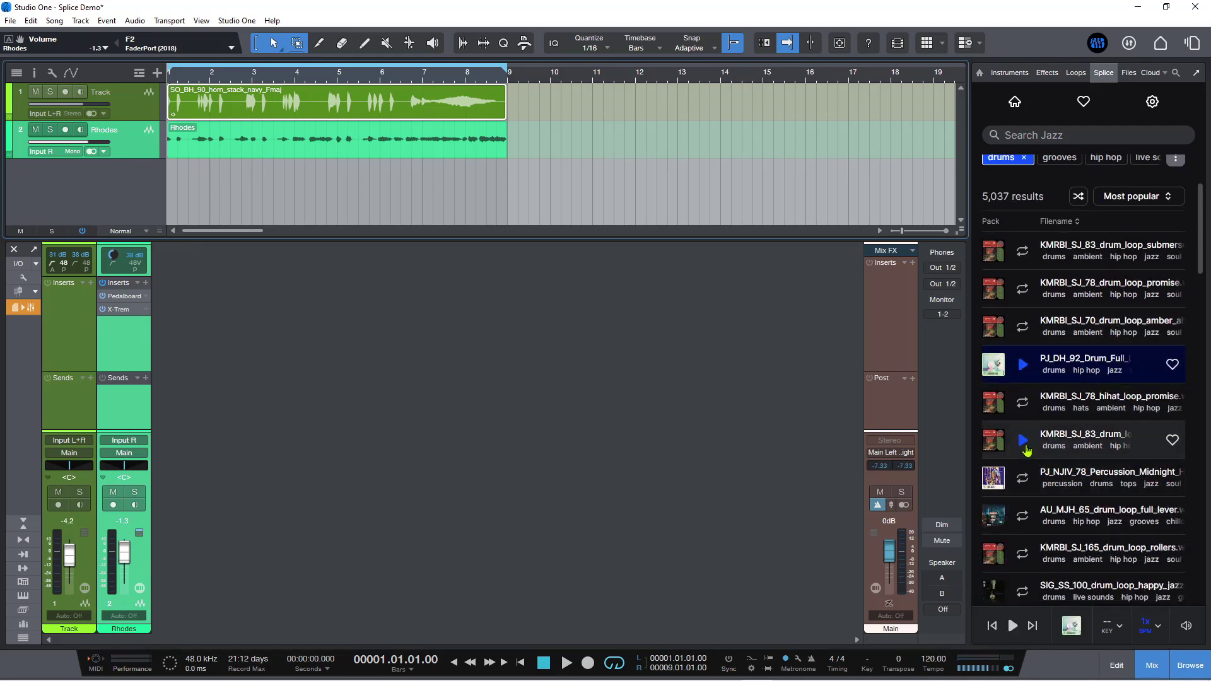
click(1024, 441)
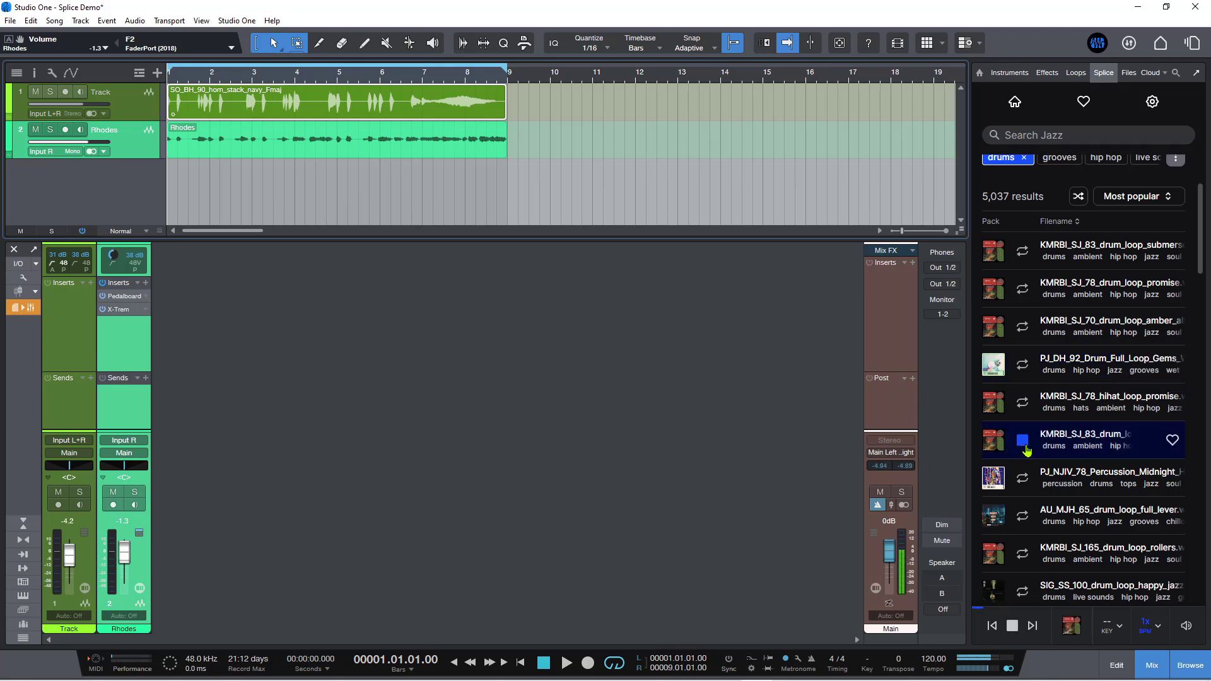
click(1022, 441)
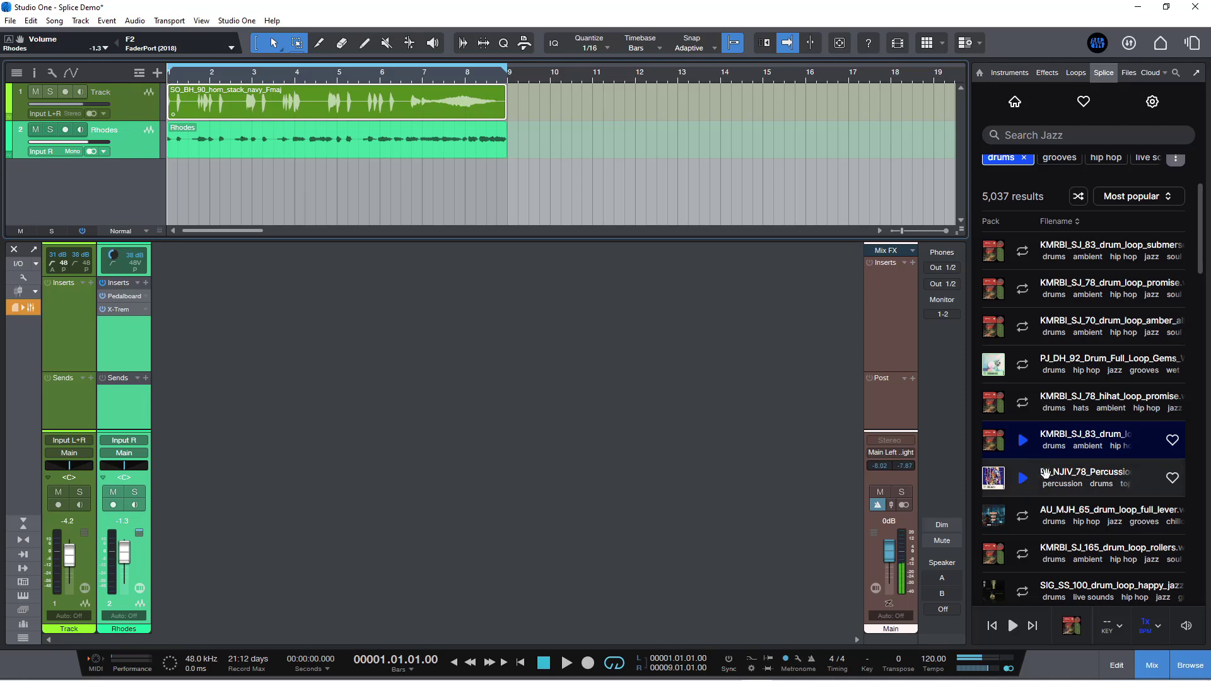
click(1021, 517)
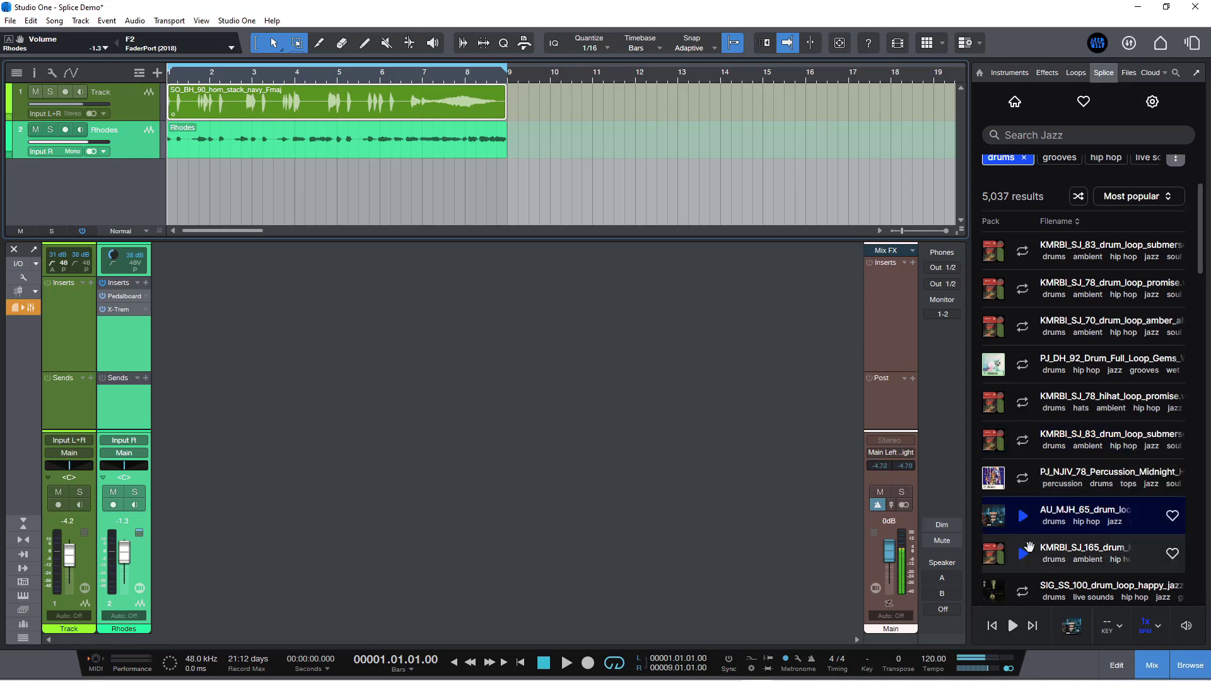
Audition the RT_Jazz_Drums_Jazz_Brushes_127, SIG_TM_86_drum_loop_soulful and KMRBI_SJ_68_drum_loop samples further down the results
scroll(1028, 547, down, 6)
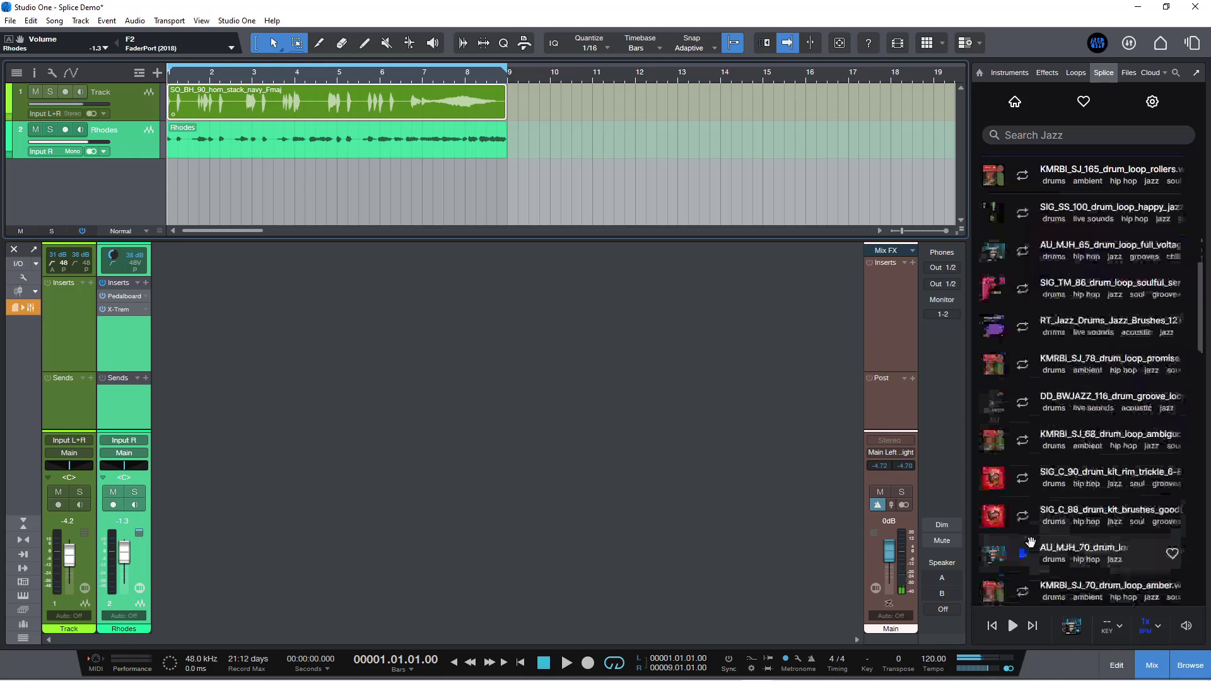
click(1024, 331)
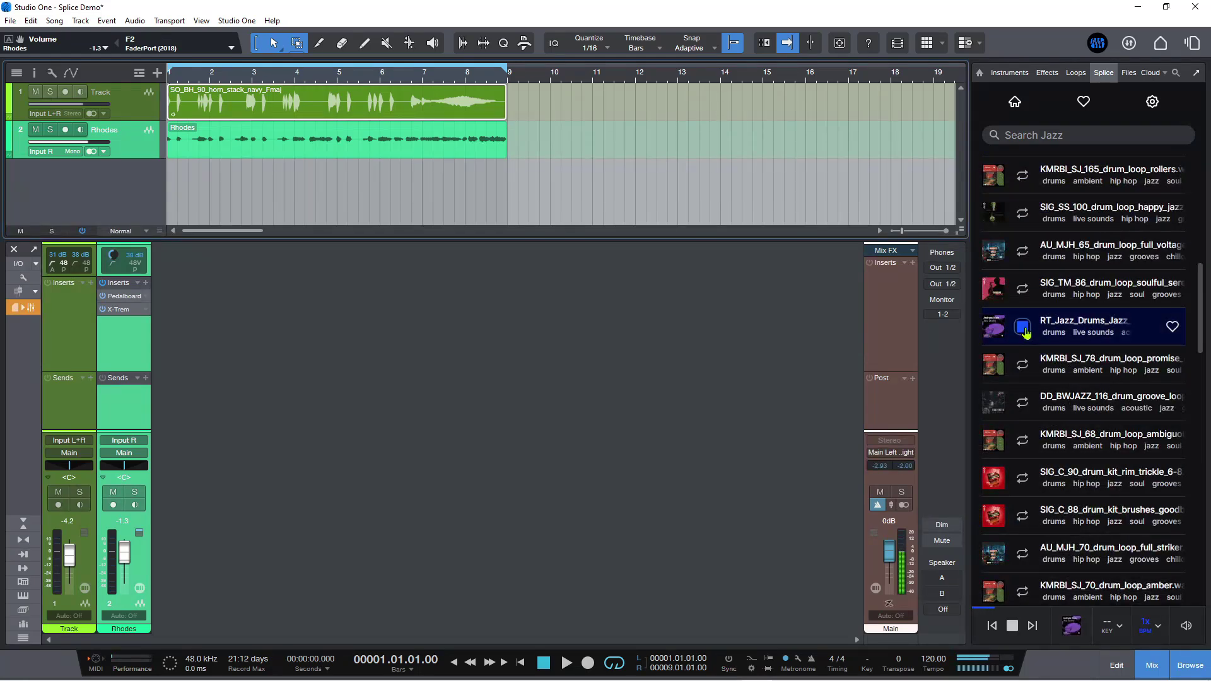
click(1024, 293)
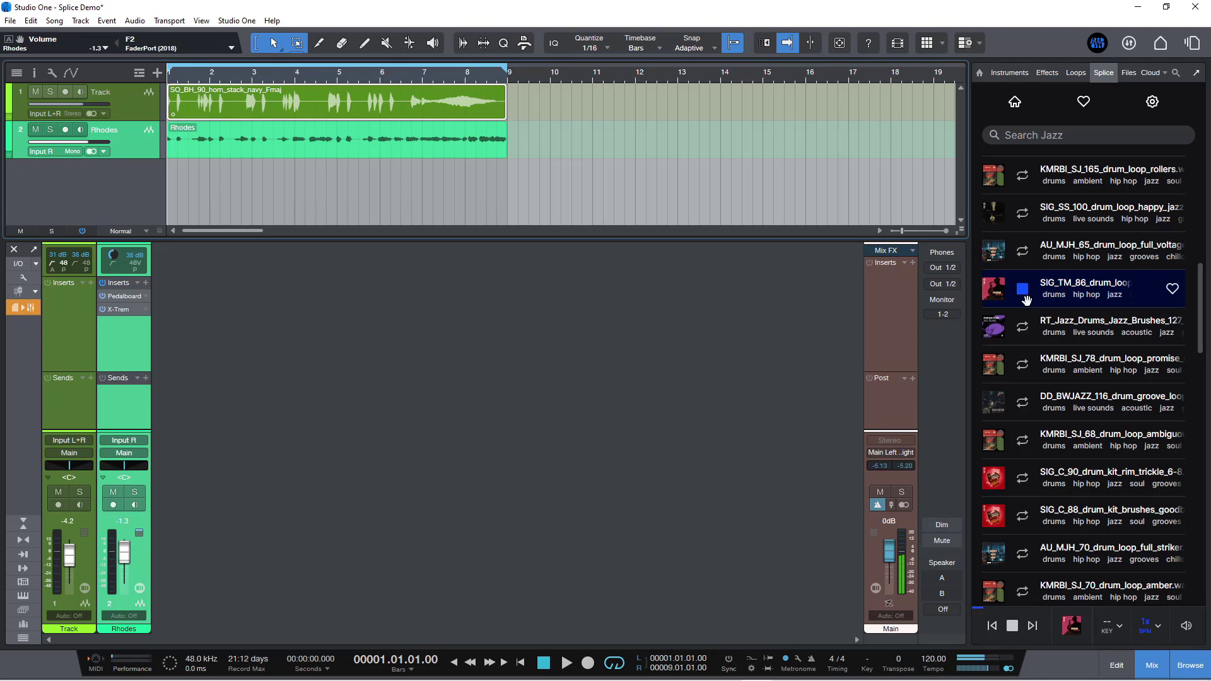
click(1023, 290)
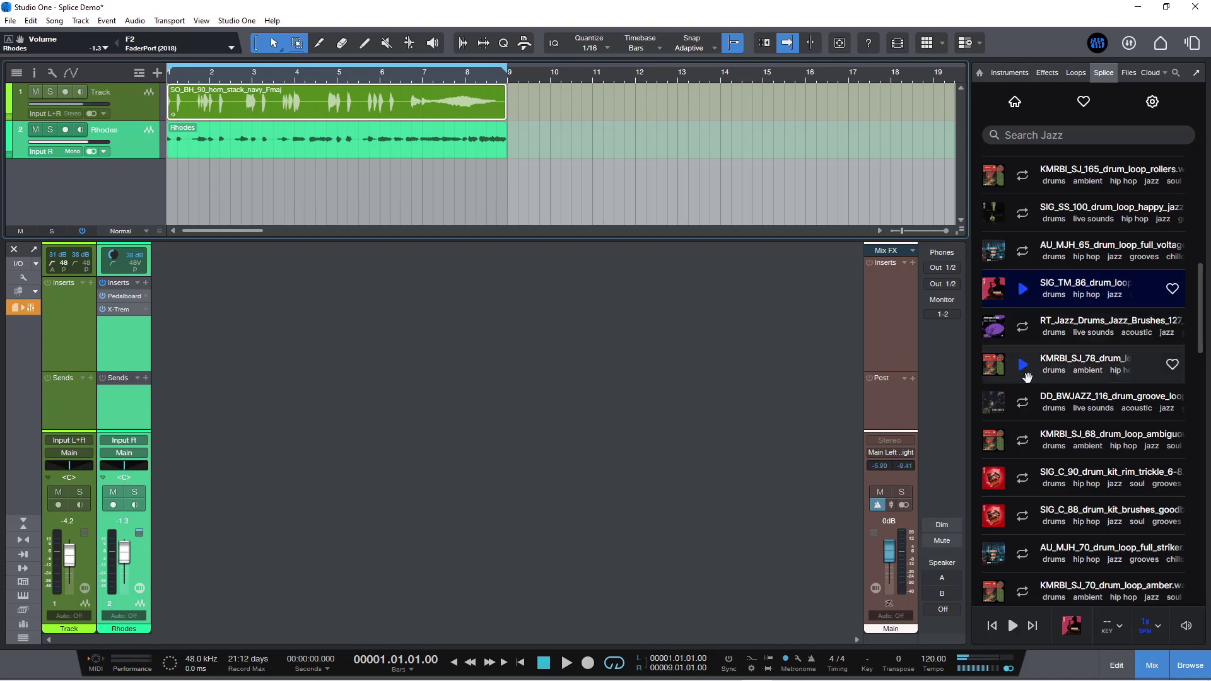
click(1024, 443)
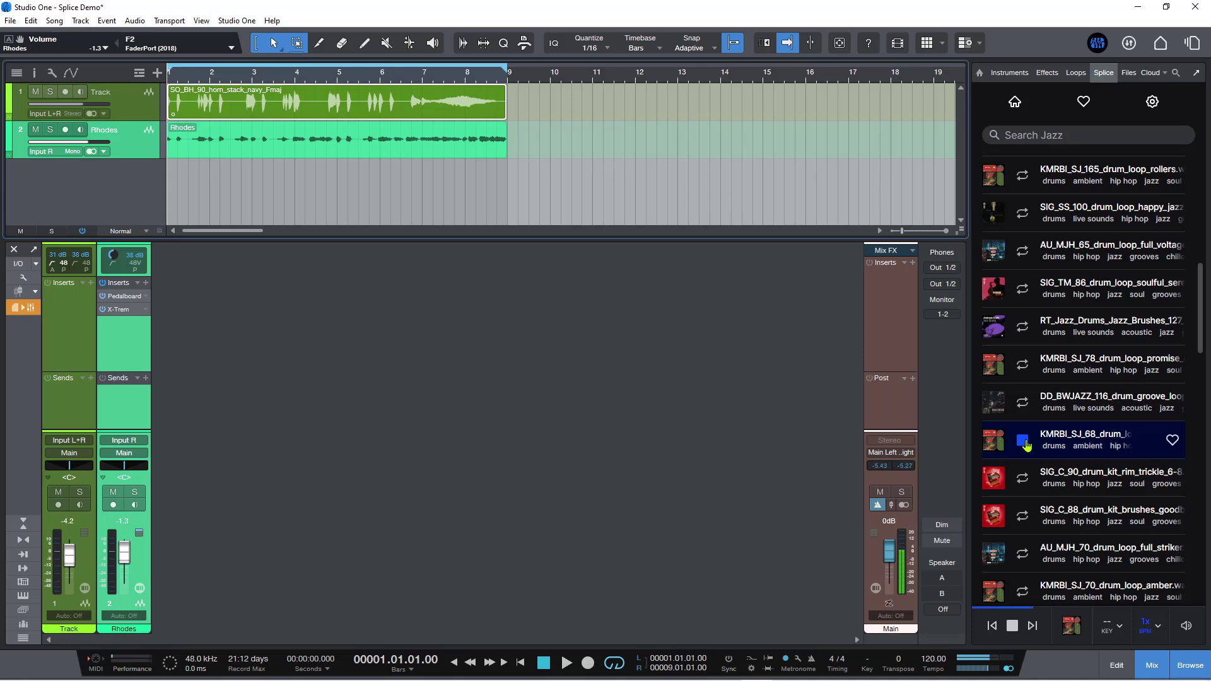
click(1025, 443)
Audition the loops AU_MJH_70_drum_loop_full_striker, SC_AJB_80_drums_gloomy.wav and DD_BWJAZZ_120_drum_groove
scroll(1028, 404, down, 2)
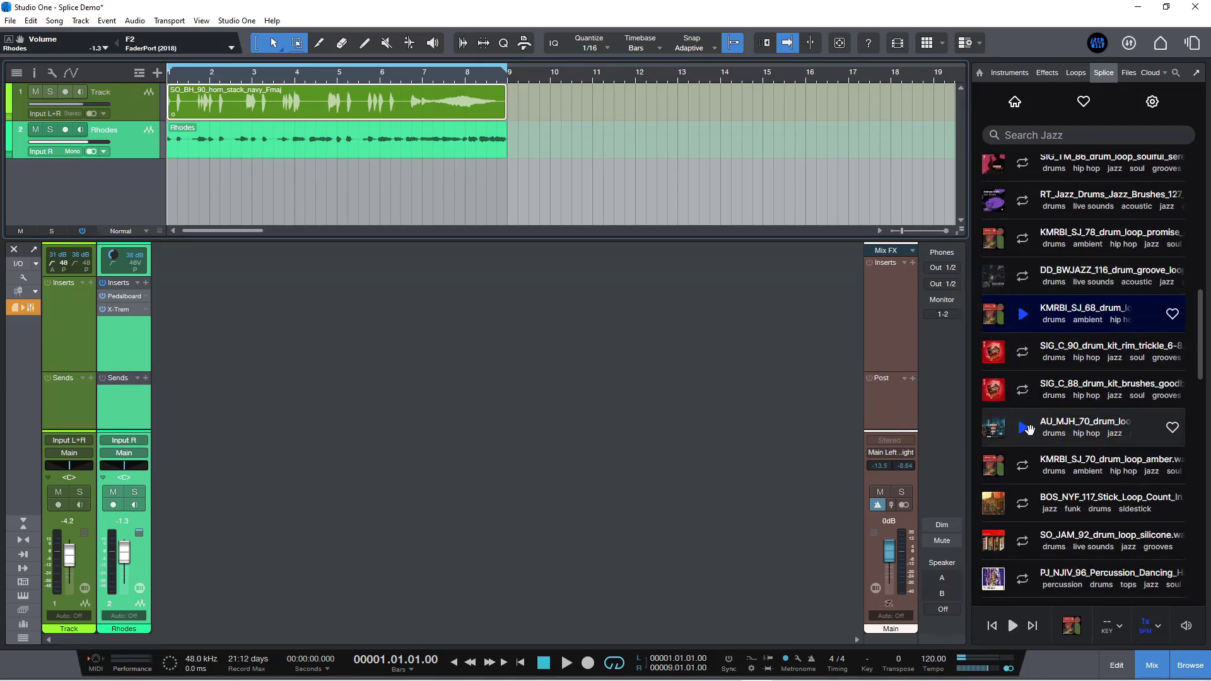
click(1023, 431)
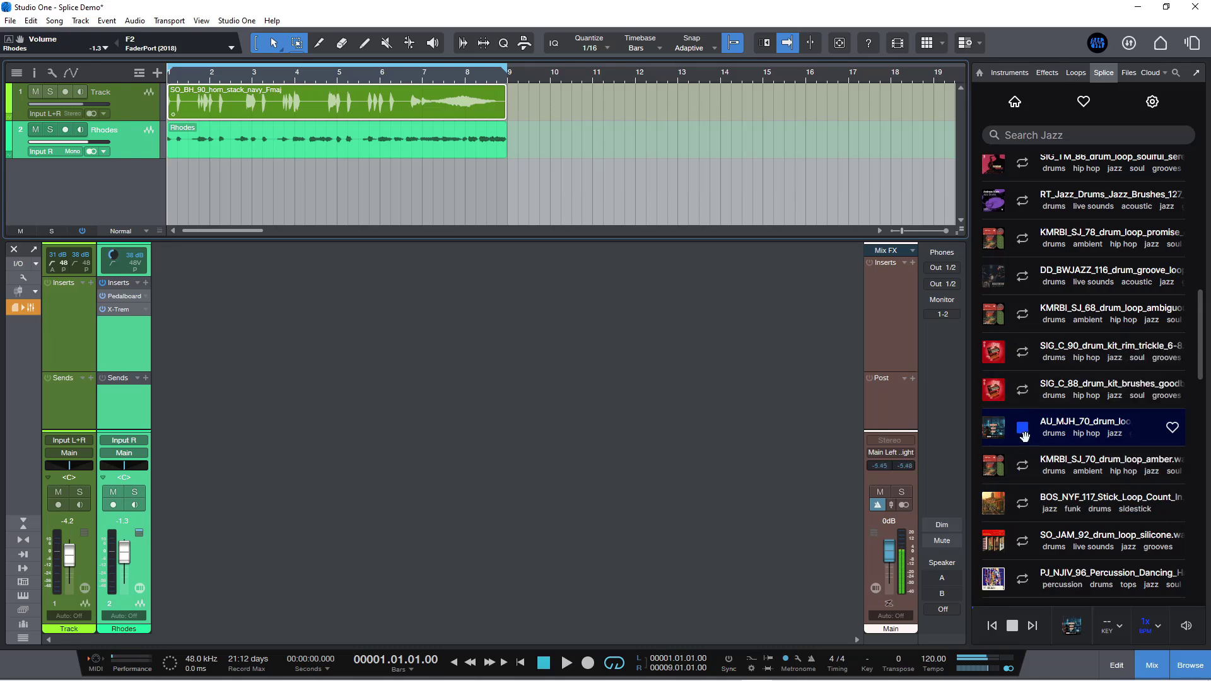
scroll(1025, 403, down, 5)
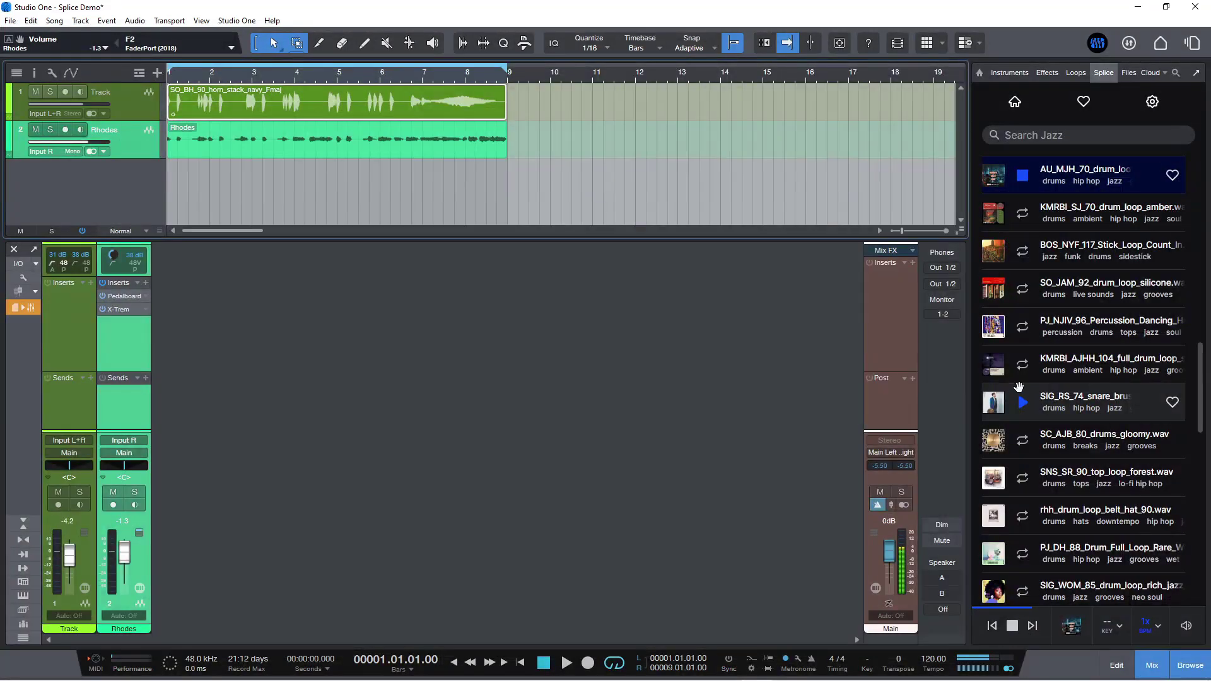
click(1024, 442)
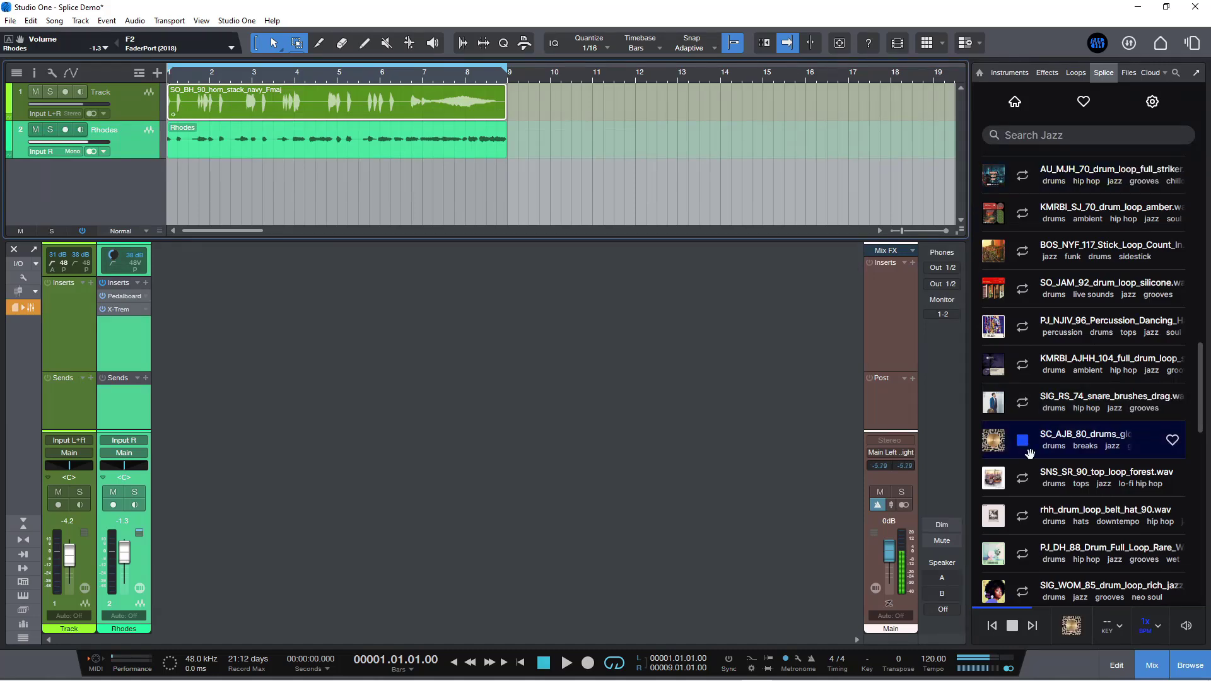
scroll(1030, 453, down, 5)
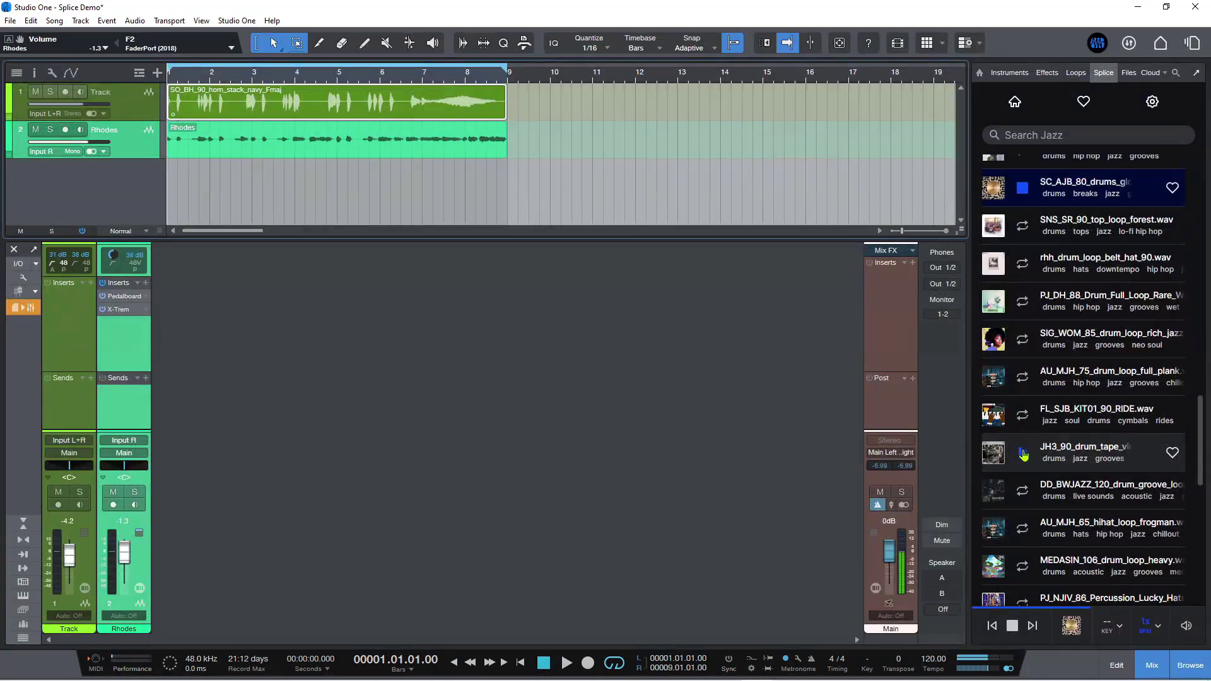
click(1023, 491)
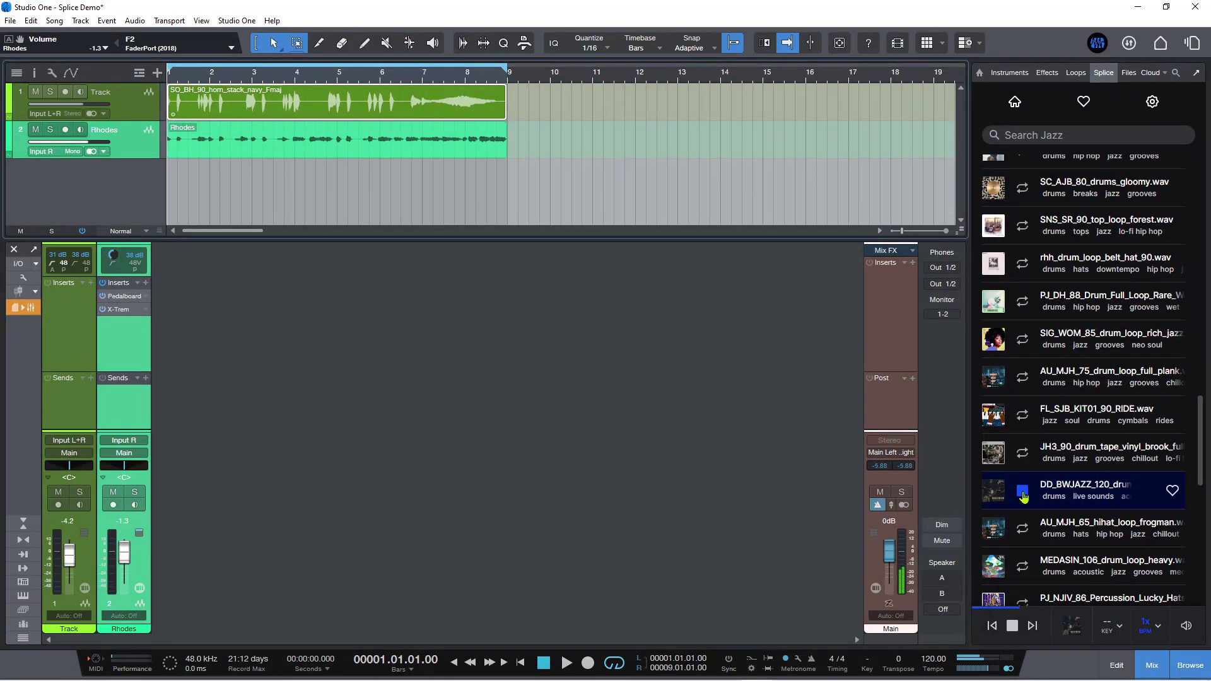
Audition AU_MJH_75_drum_loop_full_iron, SIG_RS_133_drum_kit_waltz_3-4, RT_Jazz_Drums_Jazz_Boogaloo and the dry PJ_DH_92_Drum_Full_Loop_Gems
scroll(1024, 496, down, 5)
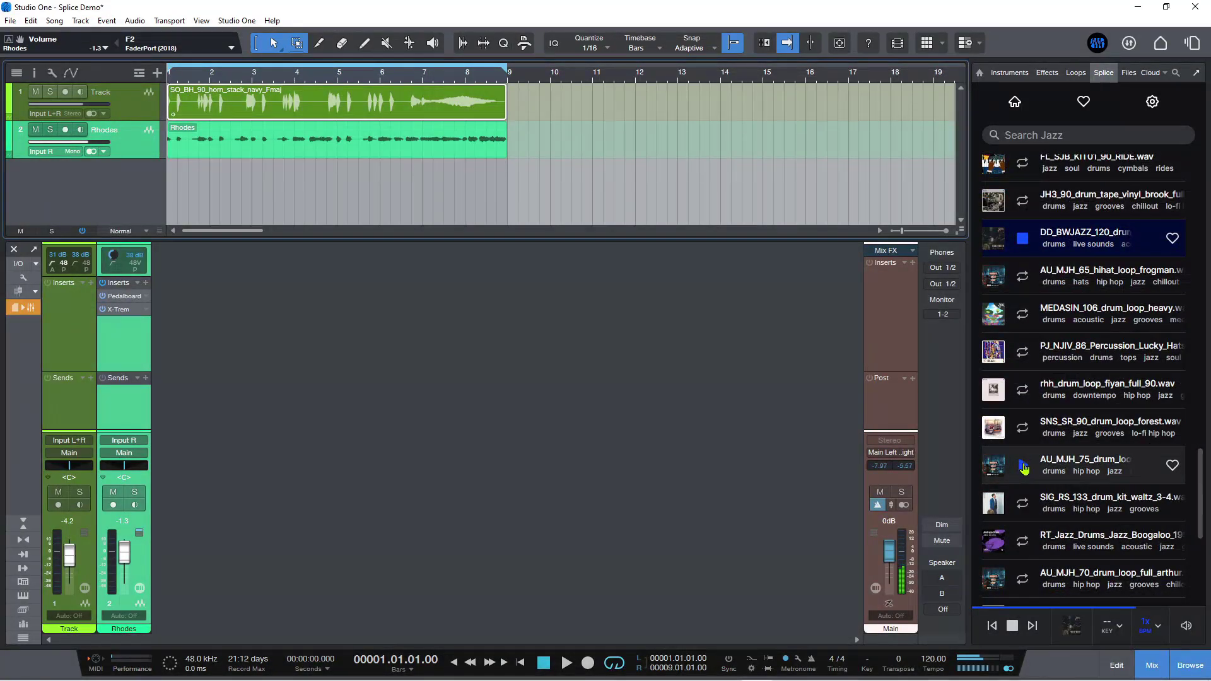
click(1022, 466)
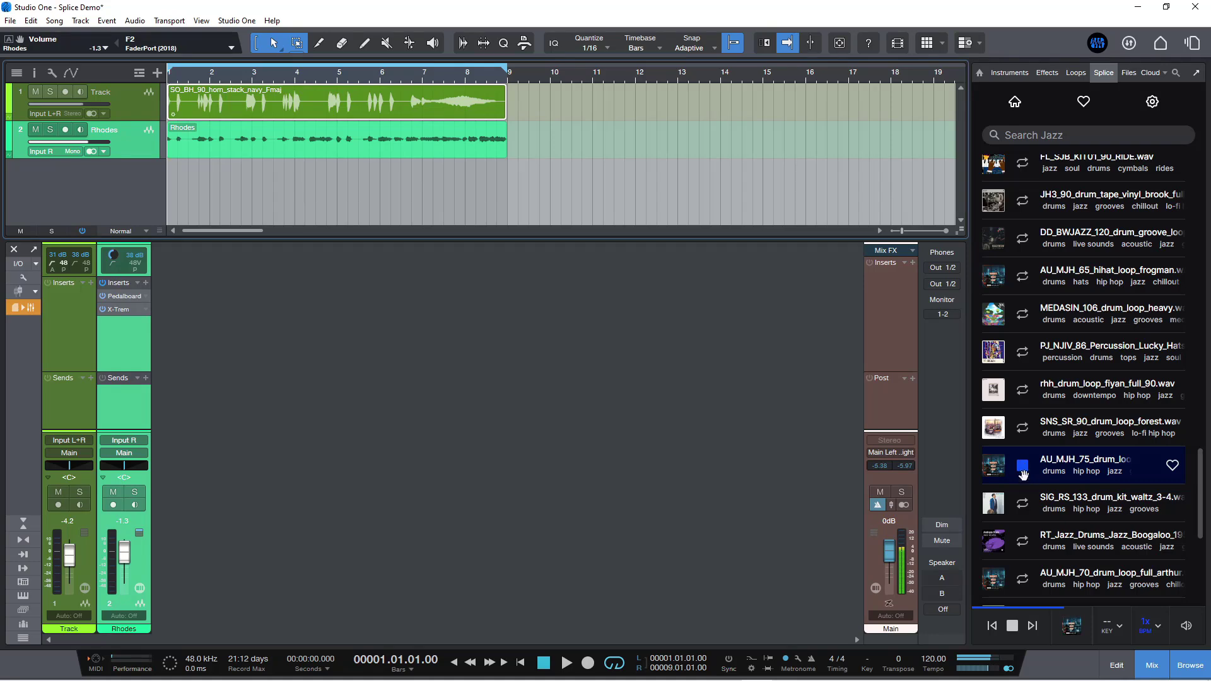
click(1022, 505)
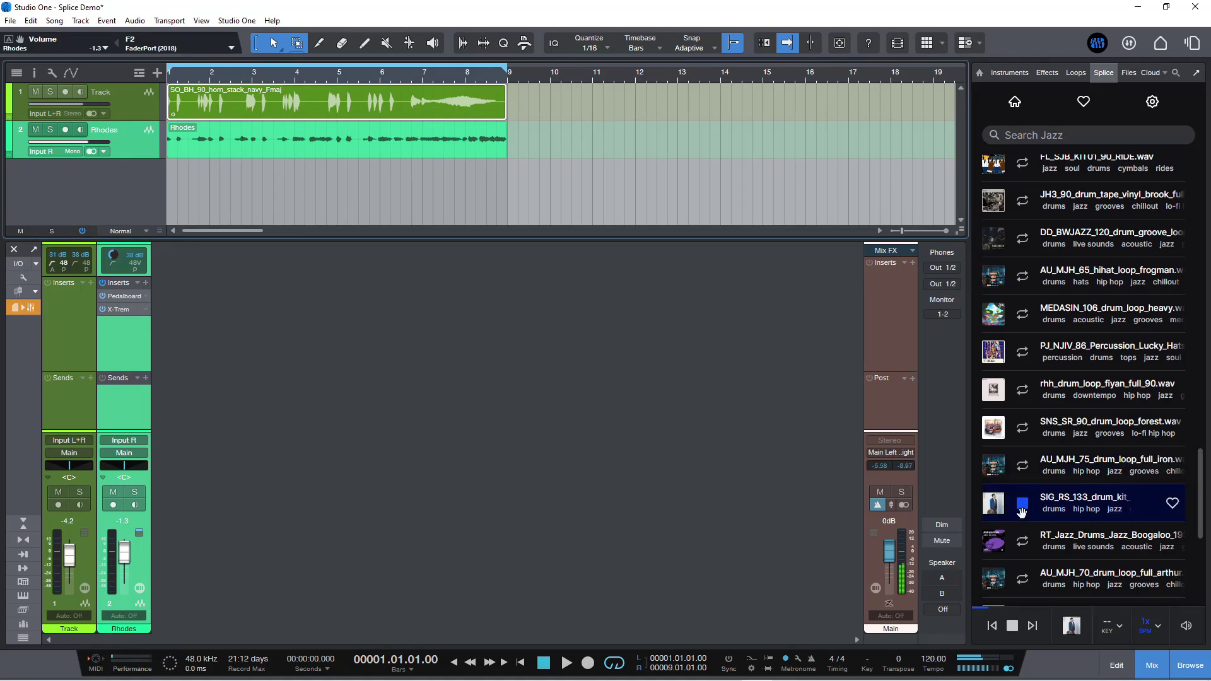
click(1022, 542)
scroll(1028, 460, down, 2)
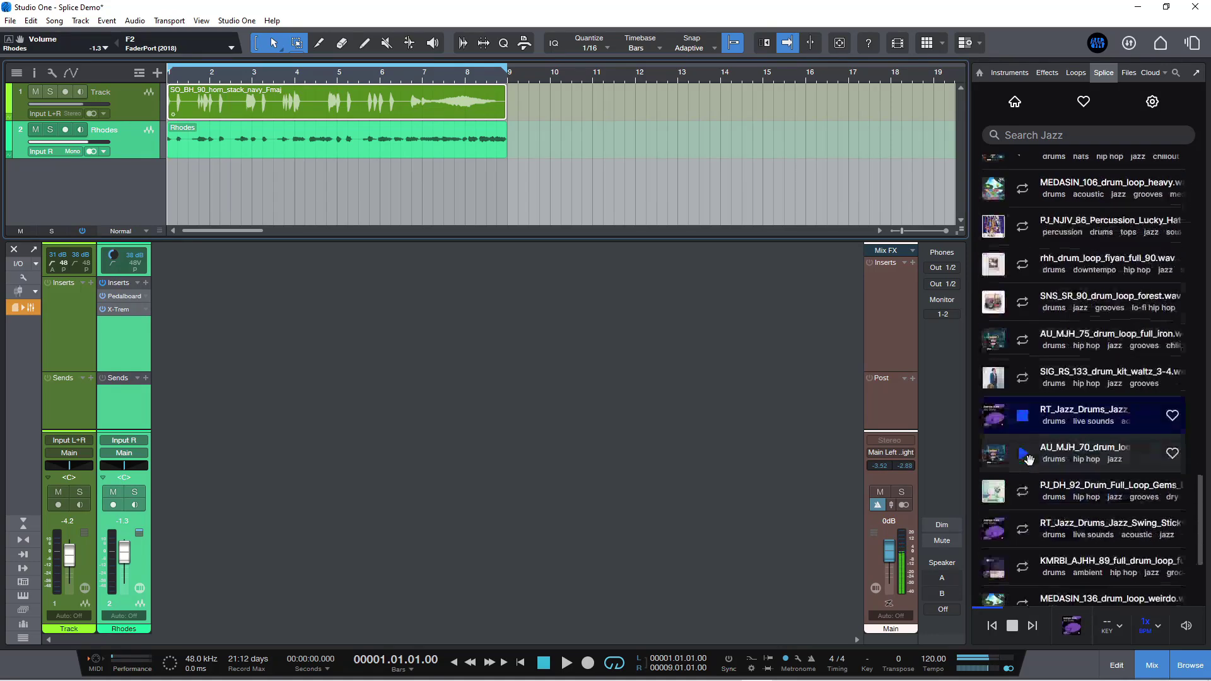
click(1023, 491)
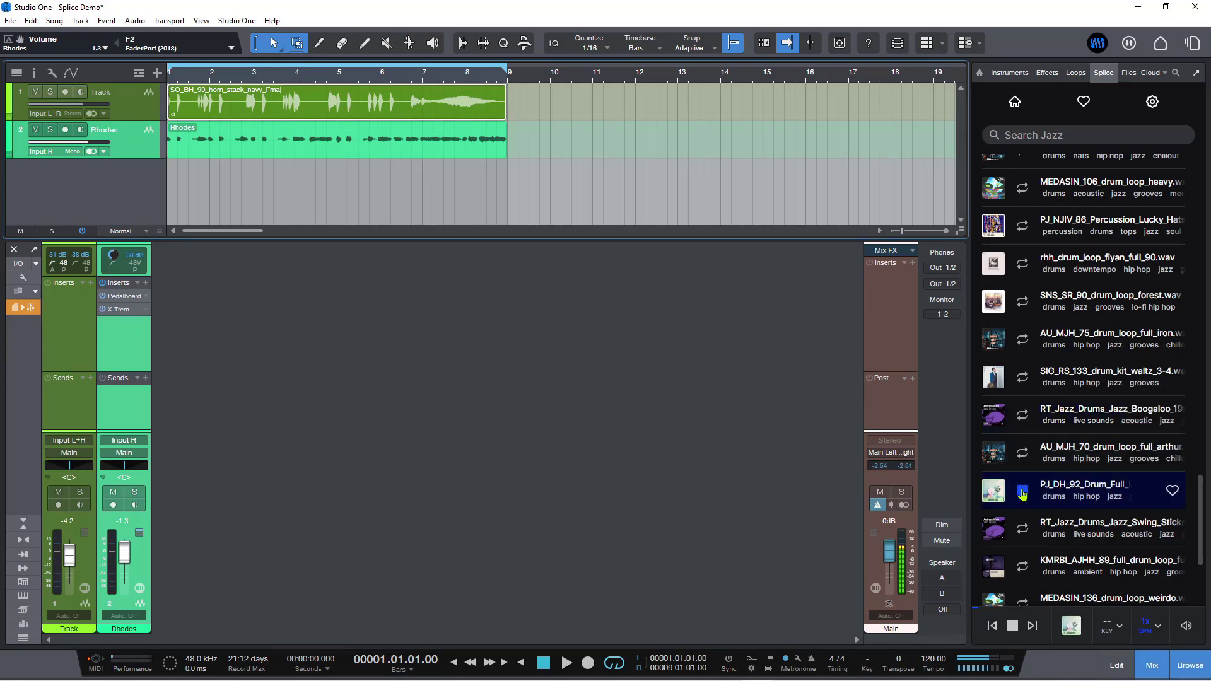
click(1022, 495)
Preview the three MEDASIN drum loops at 136, 90 and 122 BPM near the end of the results page
scroll(1030, 478, down, 1)
scroll(1031, 478, down, 2)
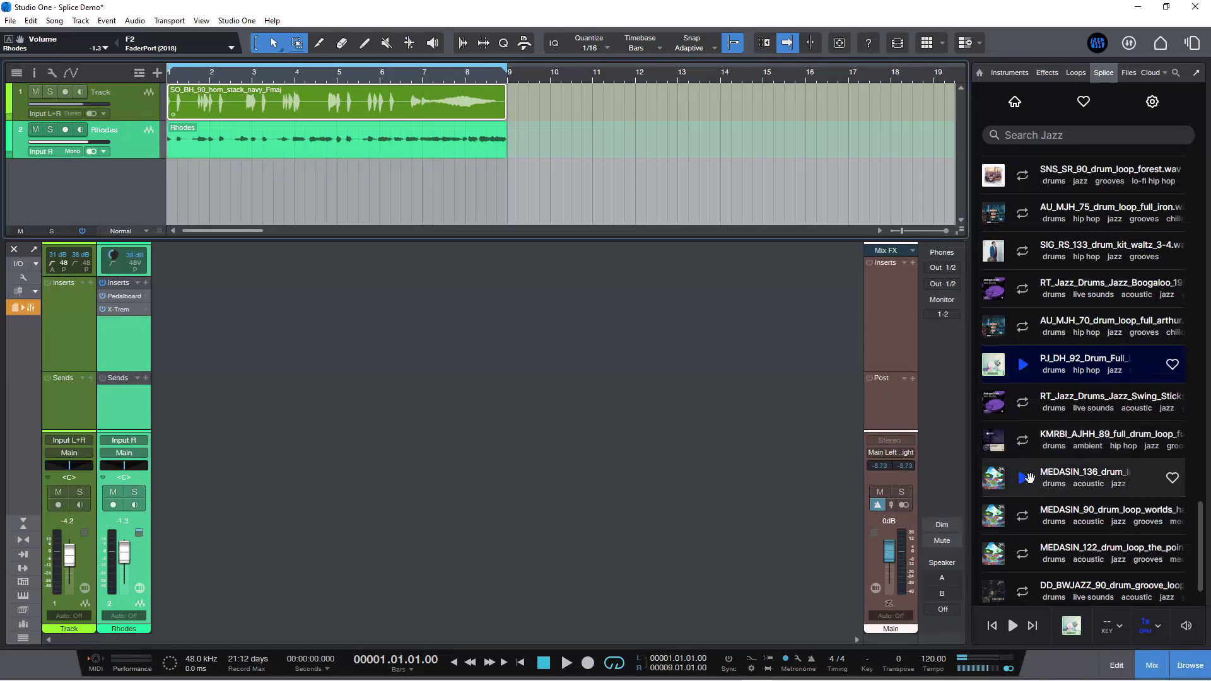
click(1023, 480)
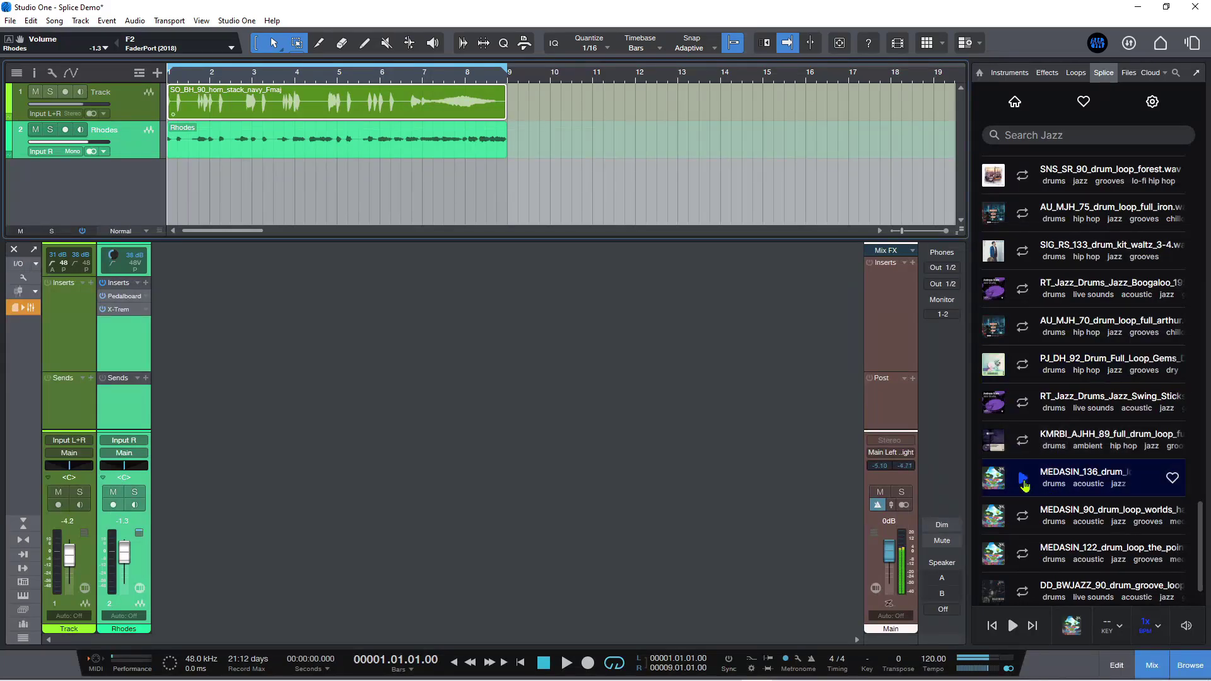
click(1023, 517)
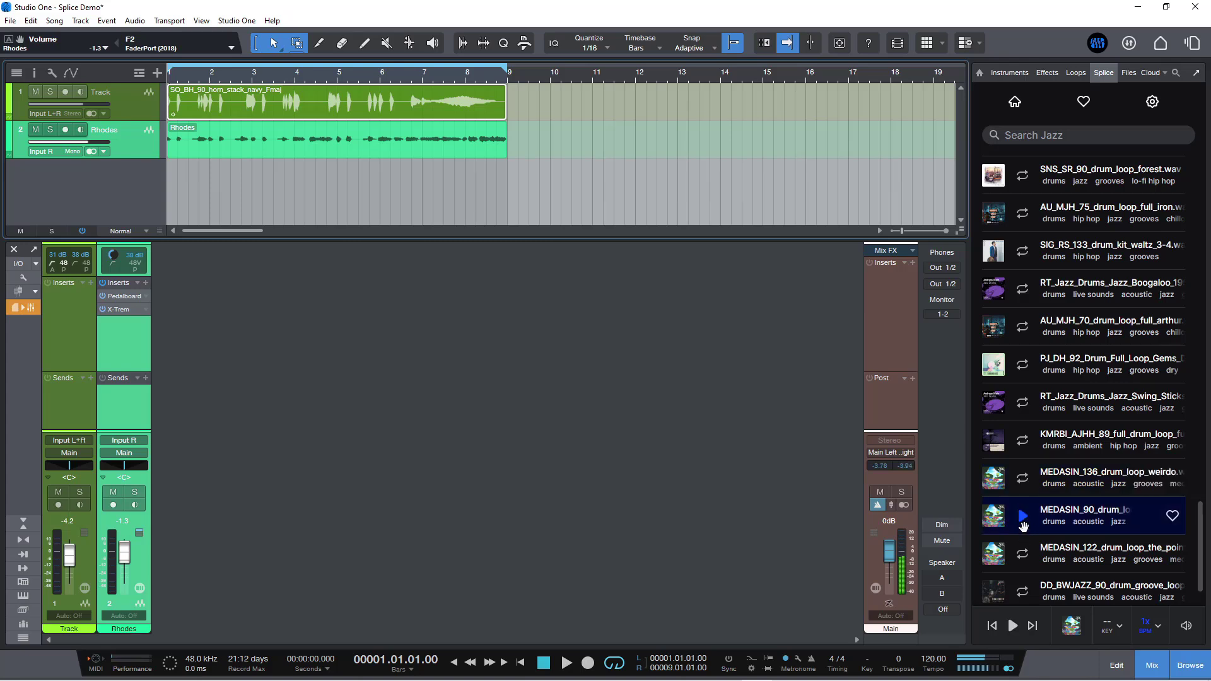
click(1023, 556)
click(1022, 557)
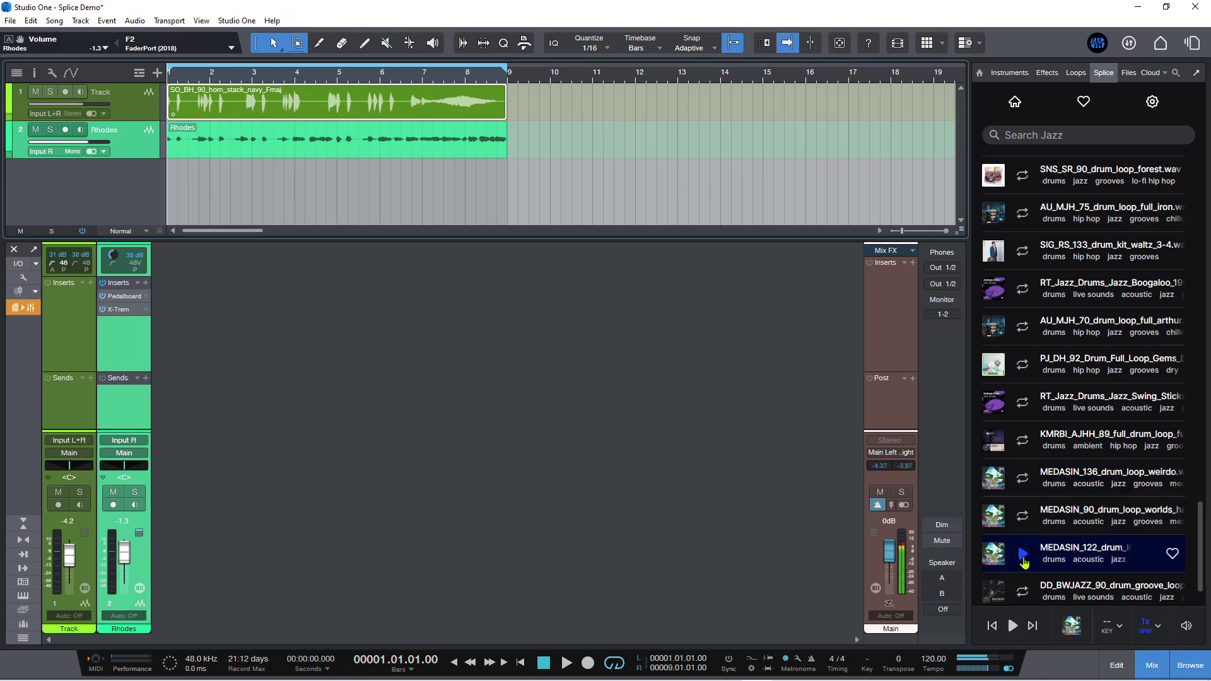
Go back to the start of the drum loop results and preview the first entry, KMRBI_SJ_83_drum_loop_submersed_intro.wav
scroll(1017, 542, down, 2)
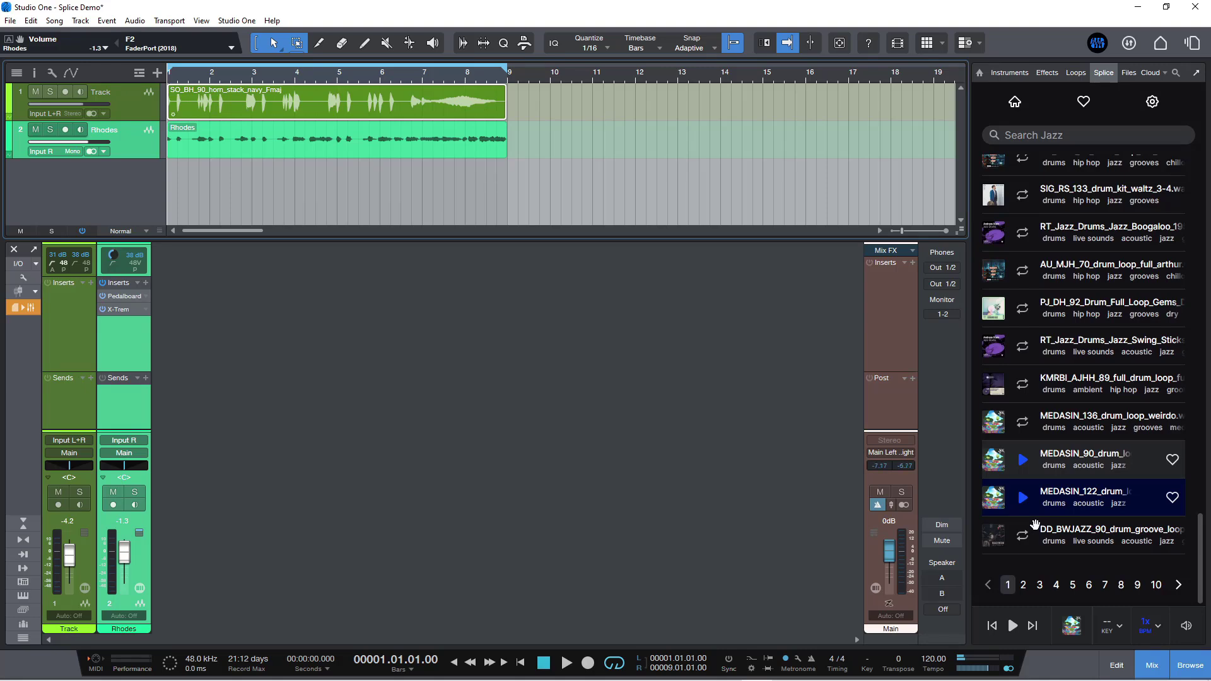
click(1040, 585)
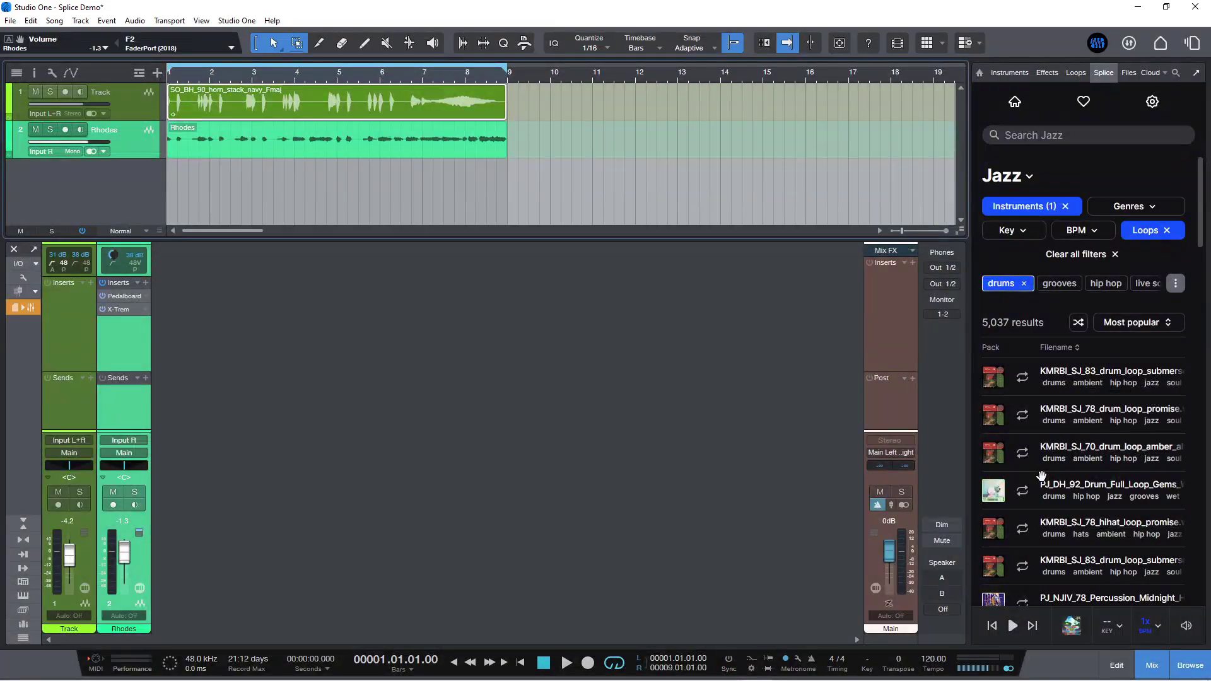
click(1023, 379)
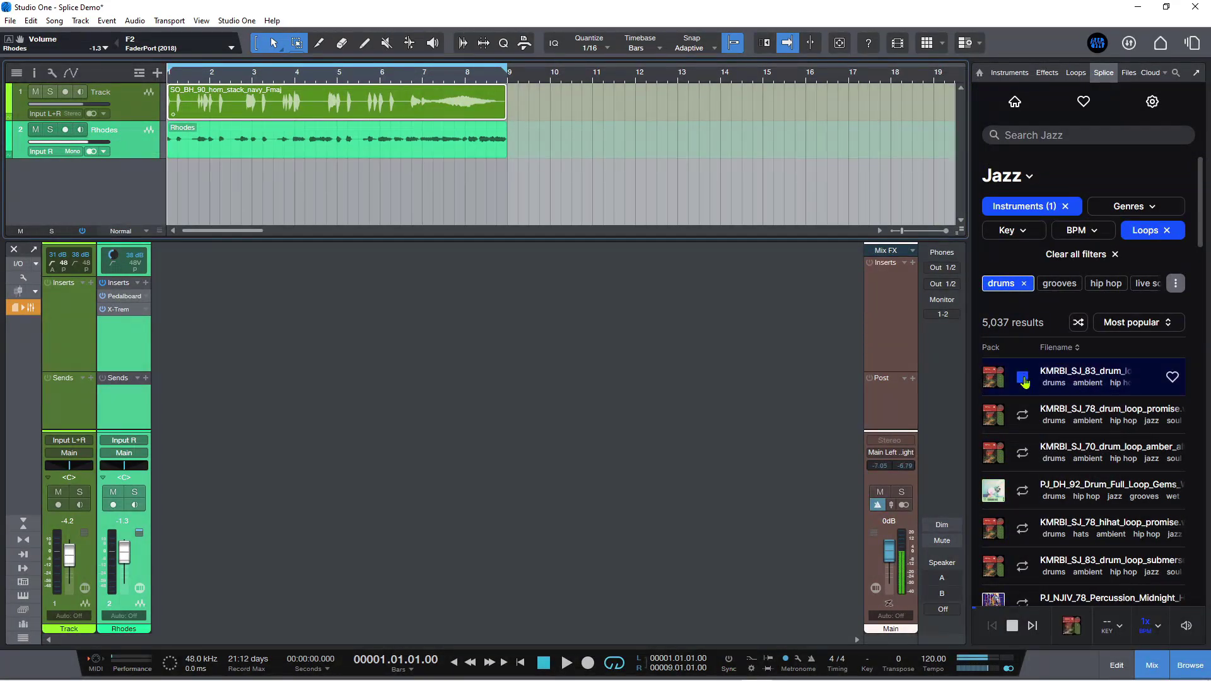
click(1023, 380)
Add KMRBI_SJ_83_drum_loop_submersed_intro.wav on a new third track aligned to bar 1, and play the song briefly to check it
drag(1081, 372, 501, 176)
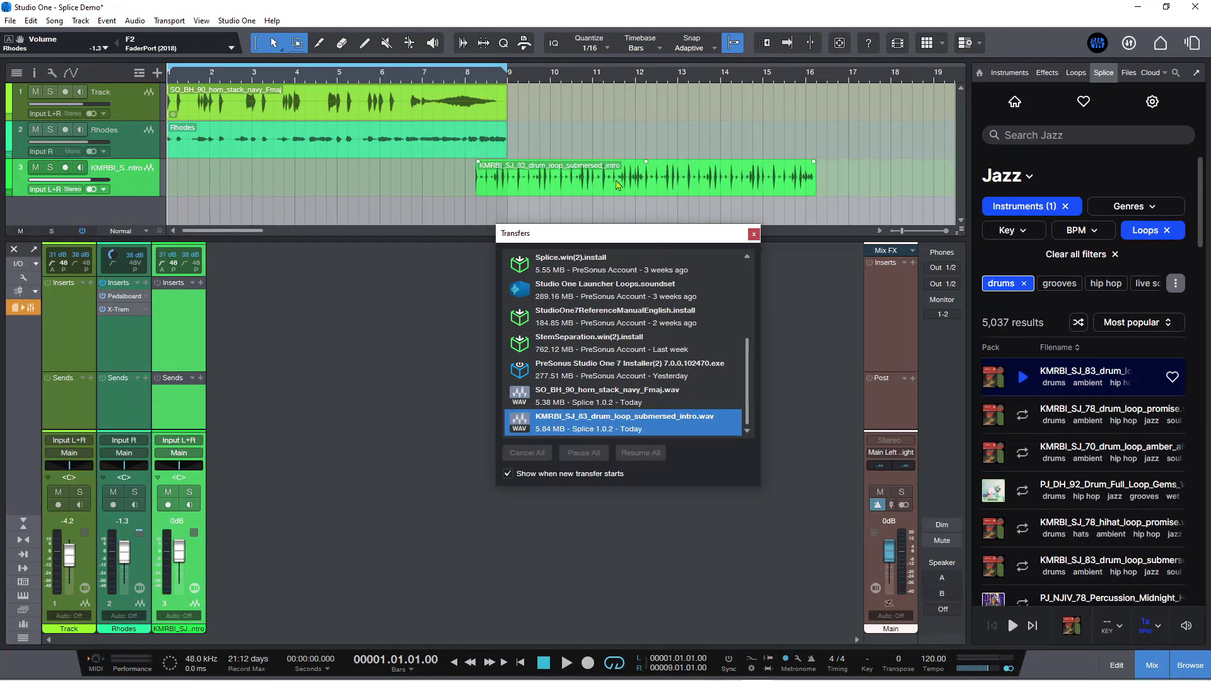
drag(617, 184, 341, 173)
click(754, 235)
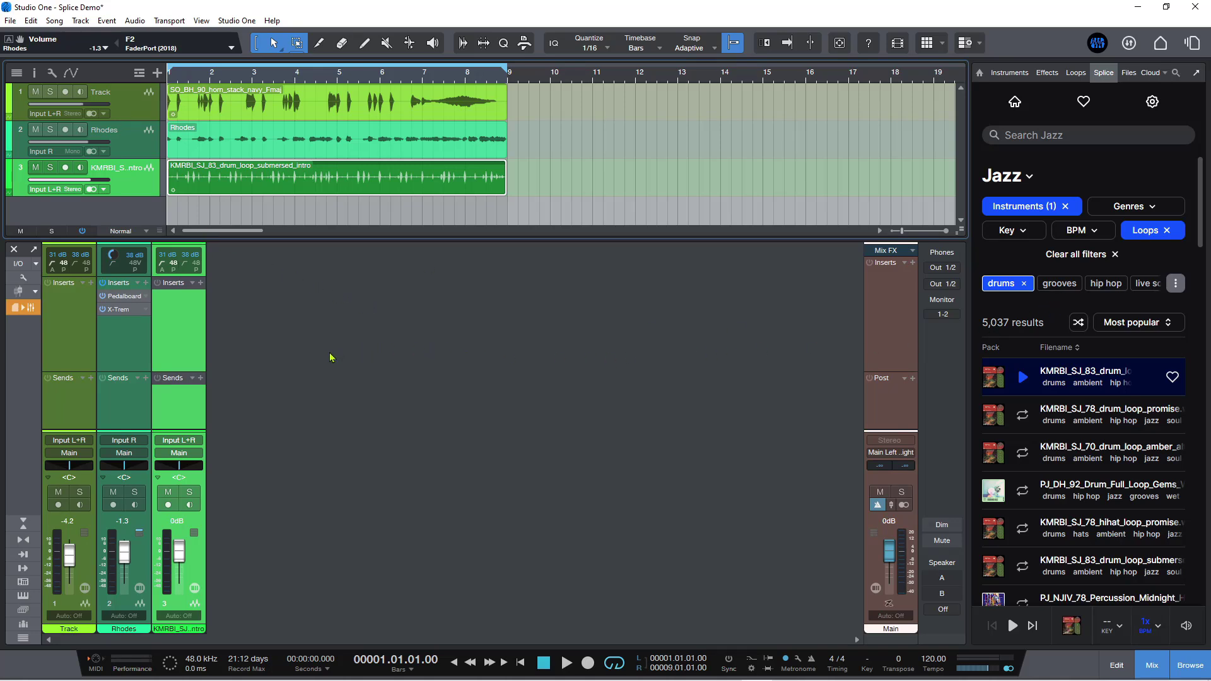
key(space)
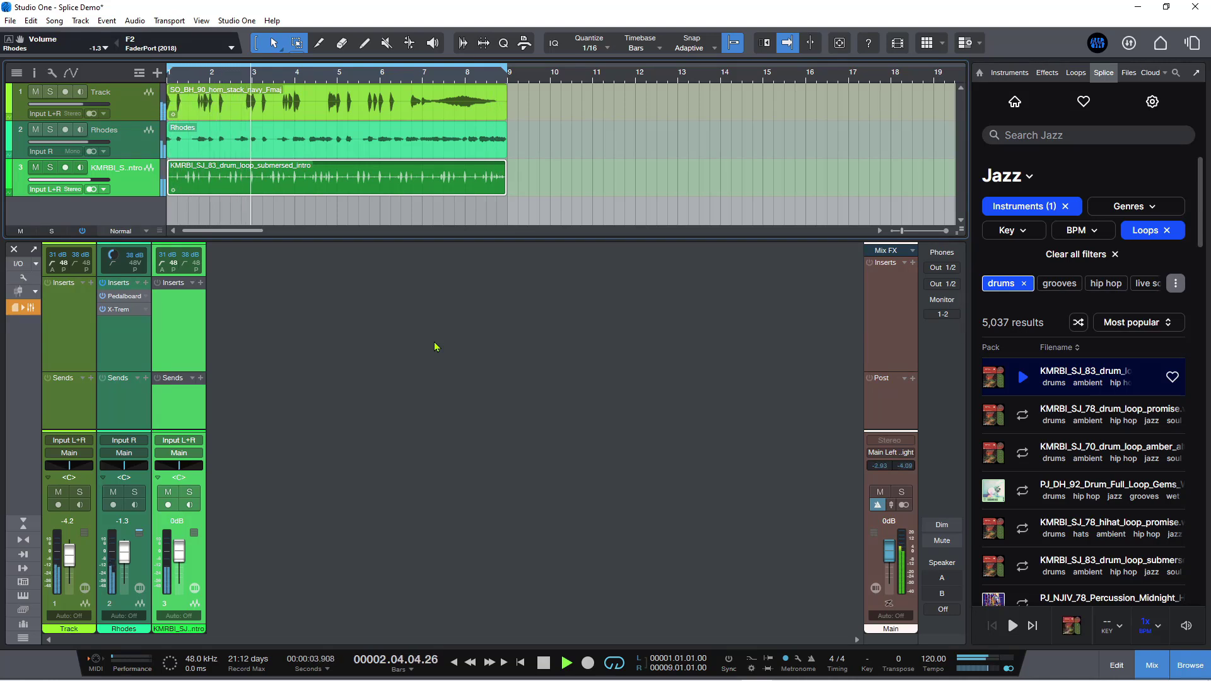
key(space)
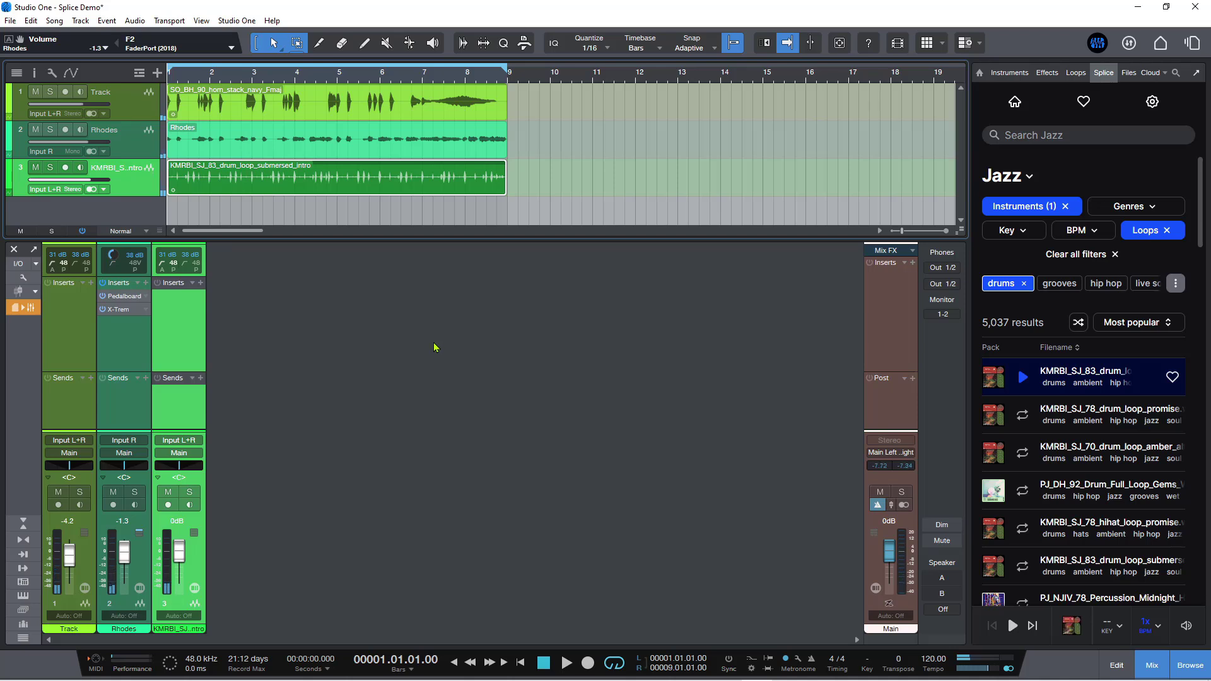